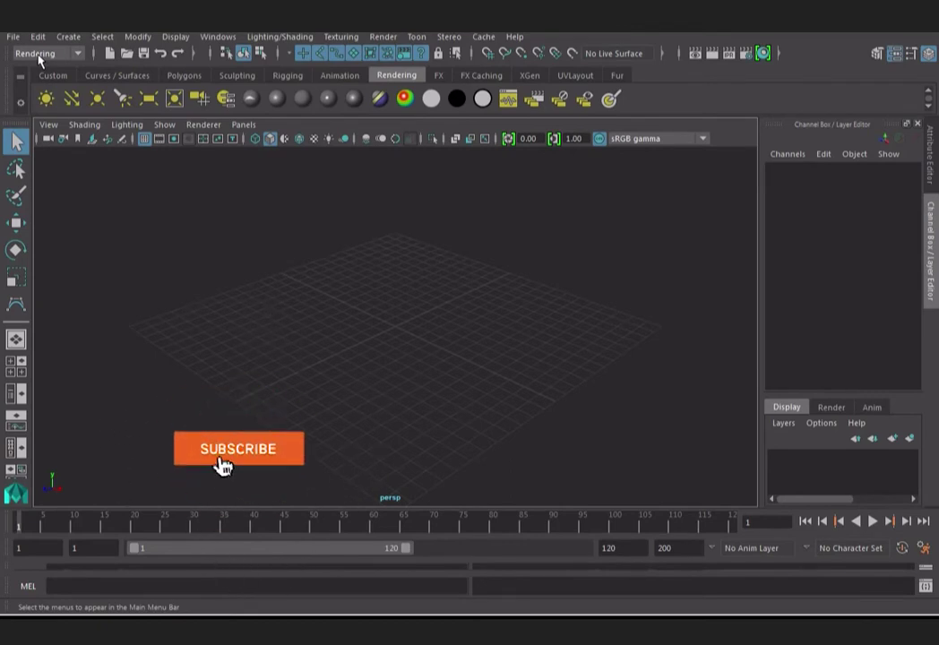
- Browse the menu set list, keeping Rendering active, and hide then show the file icons section
scroll(39, 57, up, 1)
scroll(39, 58, up, 1)
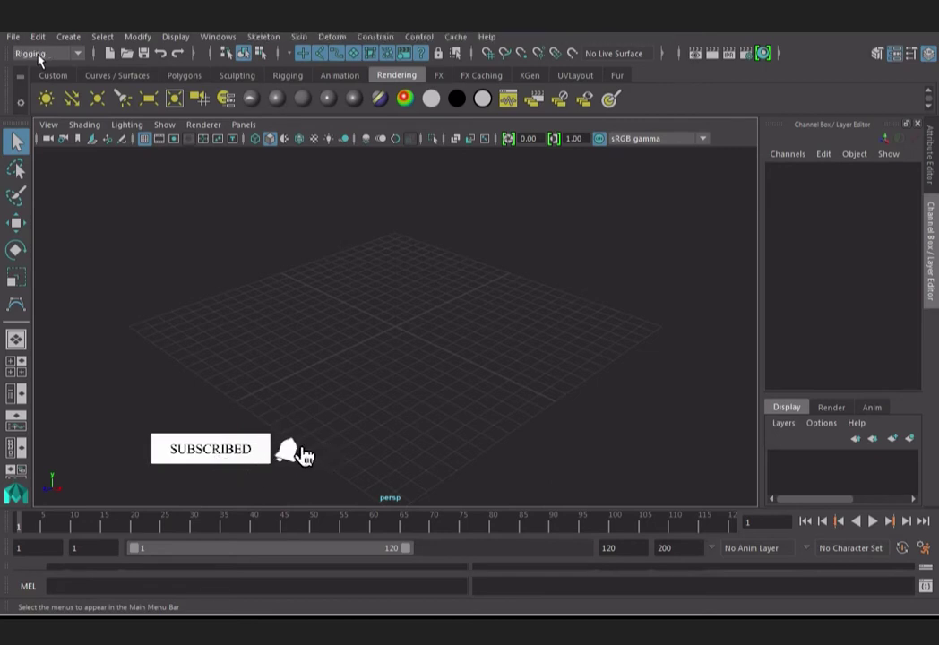
scroll(39, 57, down, 1)
scroll(40, 57, down, 1)
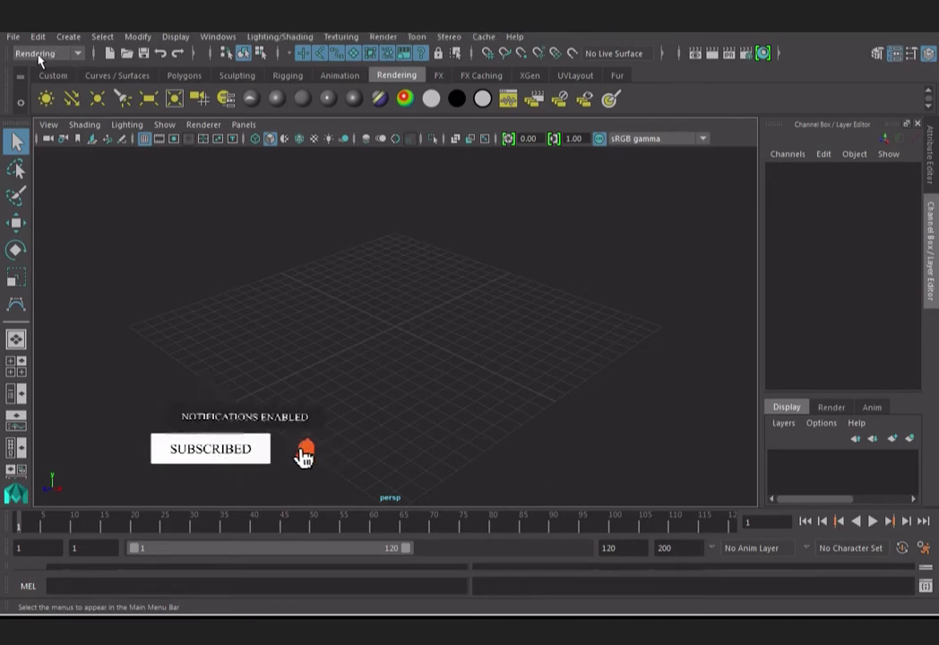
click(39, 56)
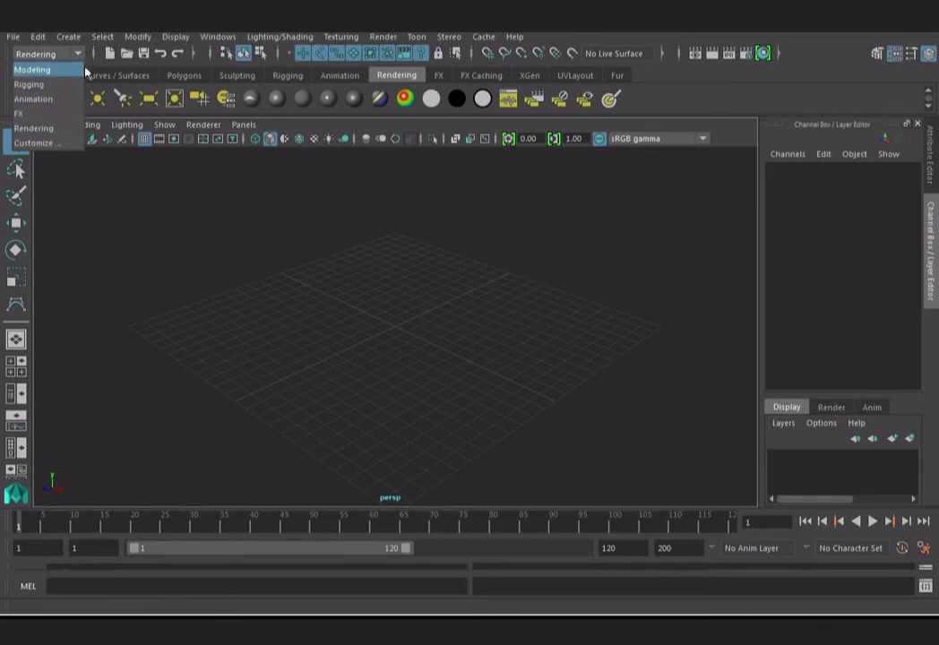
click(72, 54)
click(64, 53)
click(57, 55)
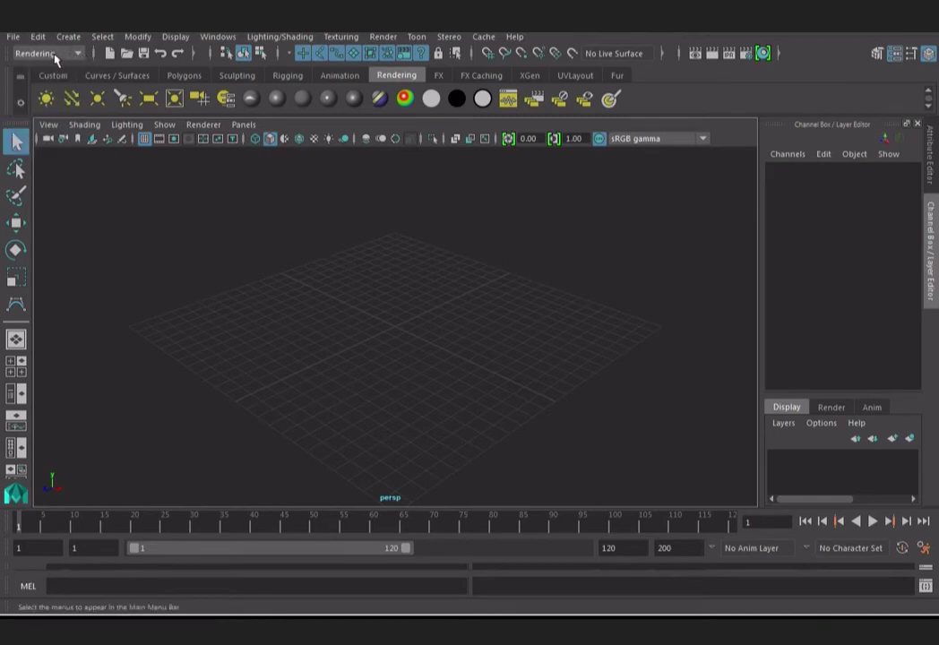
click(56, 56)
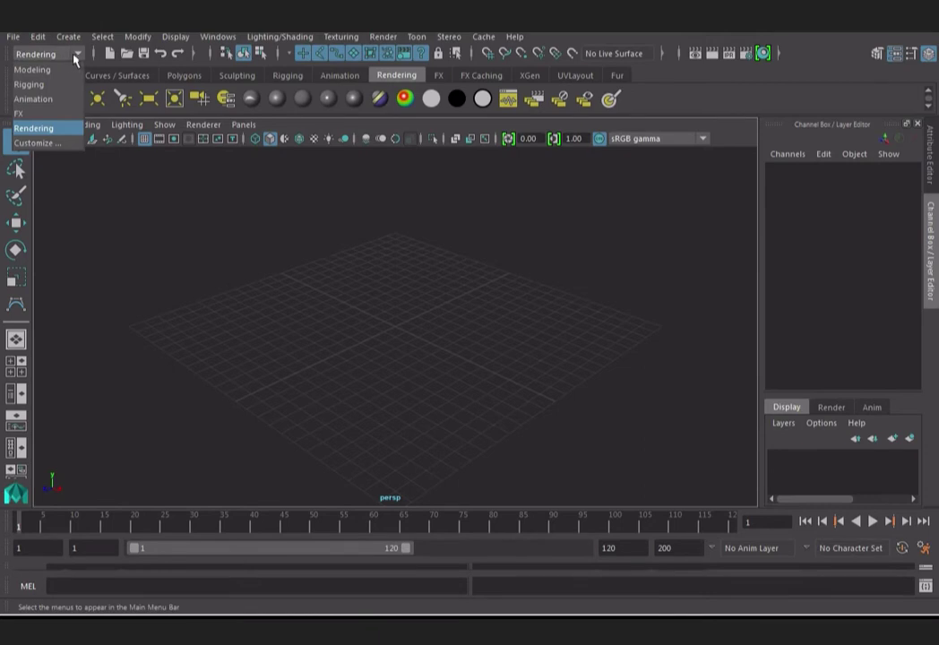
click(72, 53)
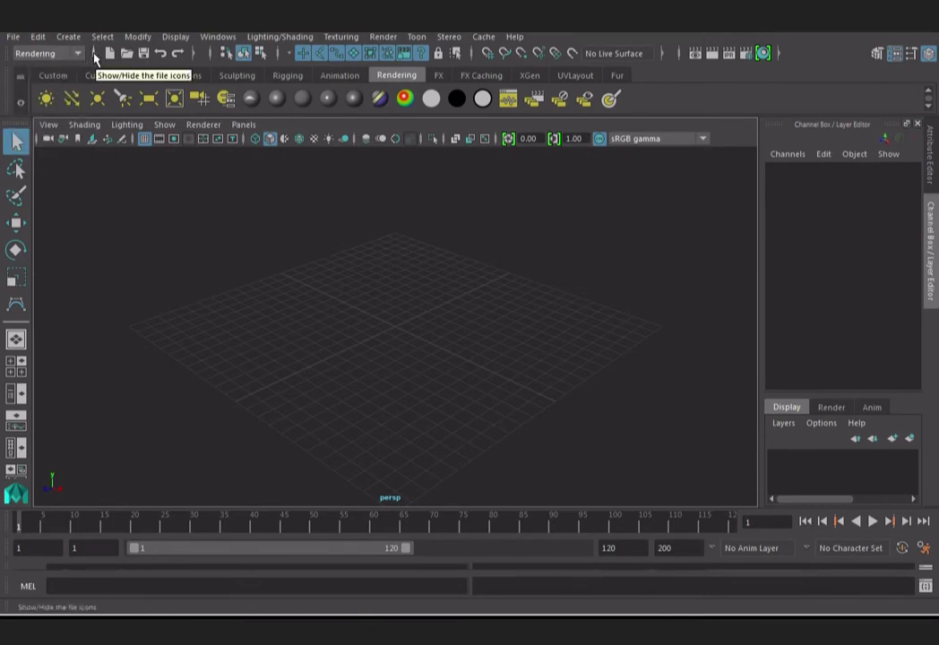
click(95, 55)
click(95, 54)
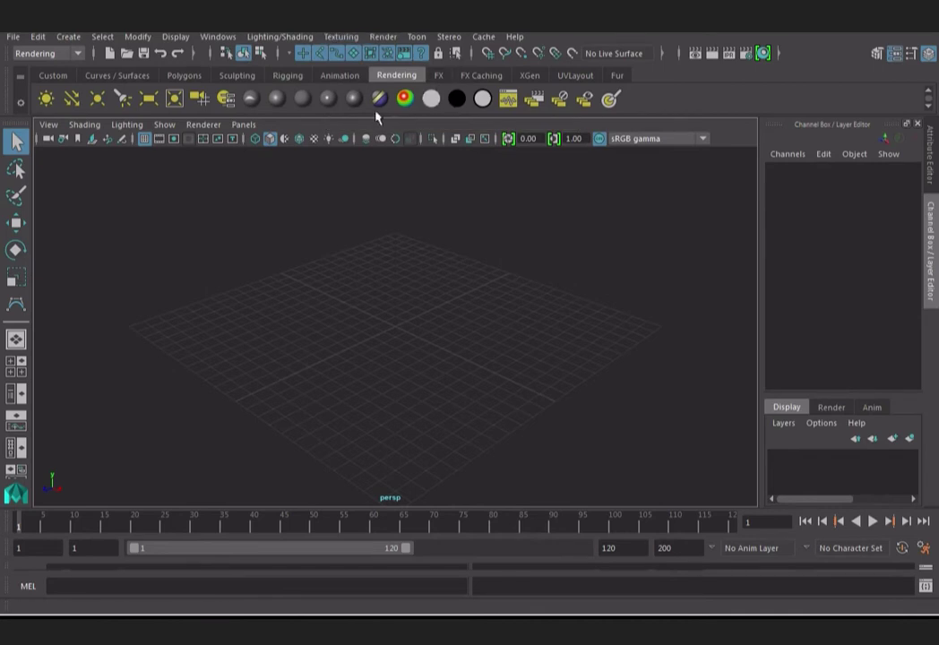
- Set the selection mask to All objects off, then add nurbsSphere1 at the origin, unselected
click(297, 58)
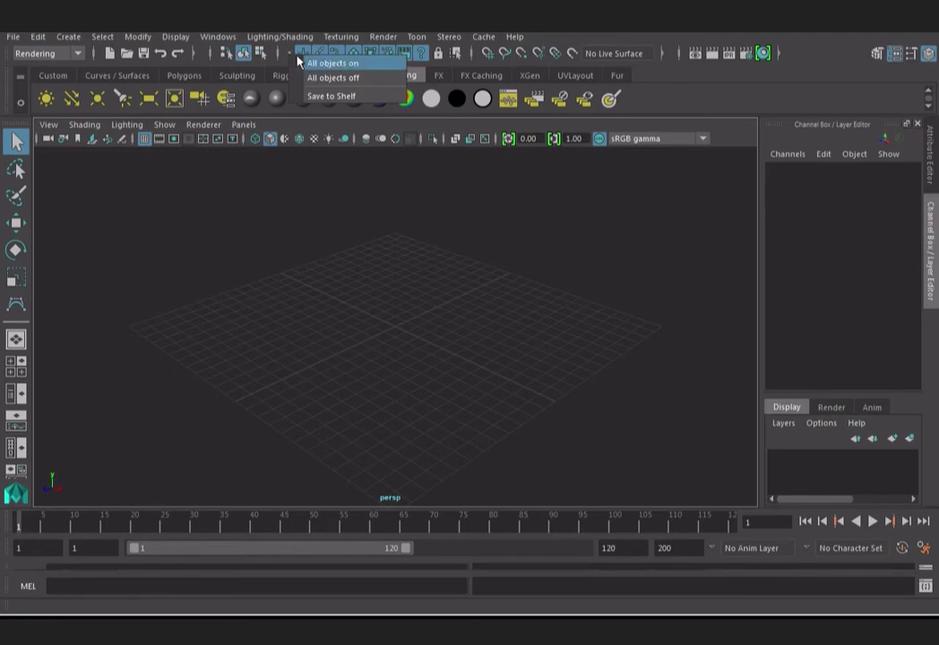
click(358, 81)
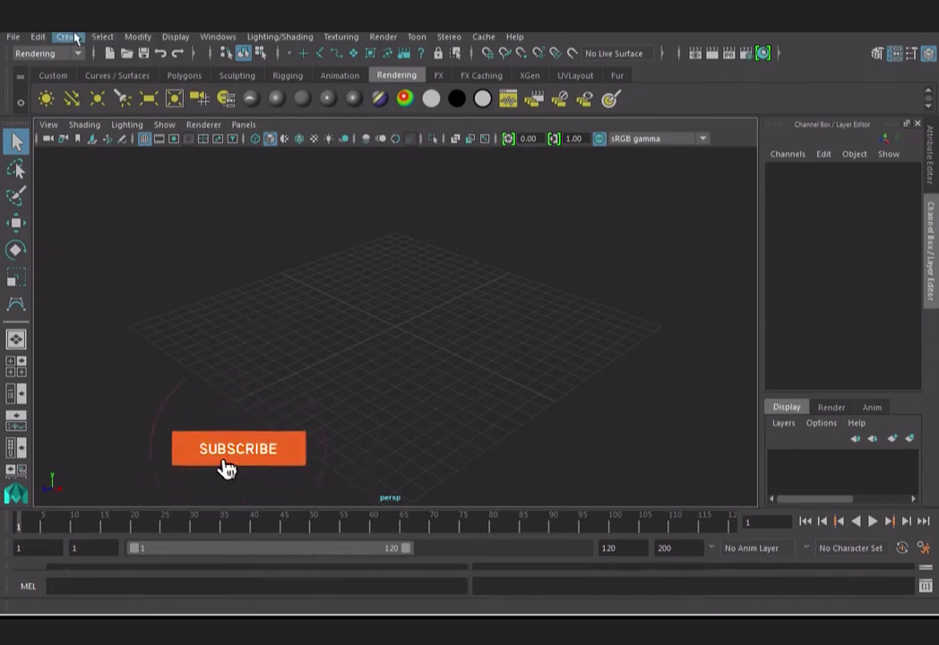
click(76, 38)
click(269, 83)
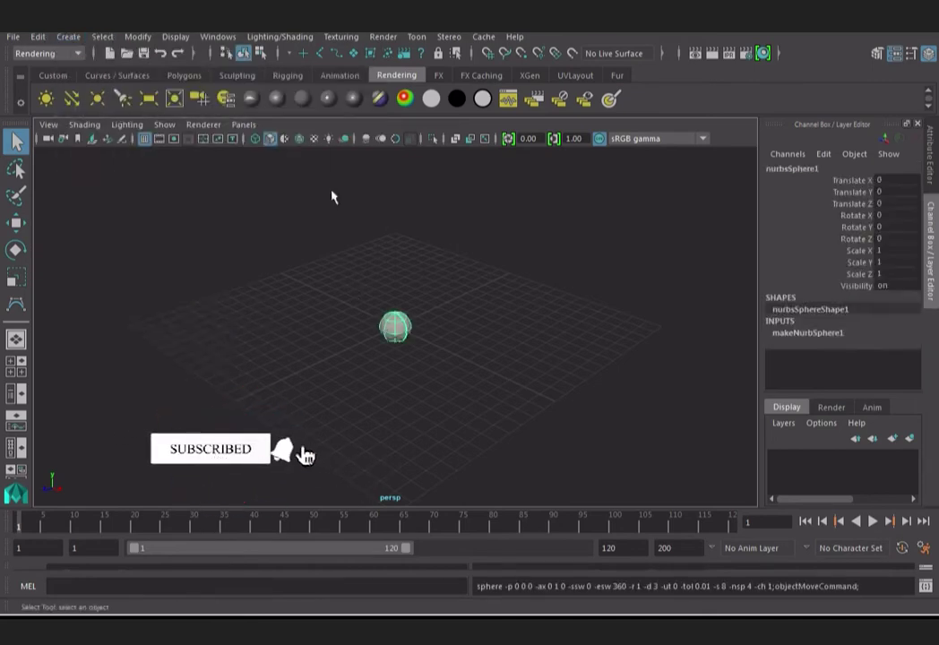
click(376, 361)
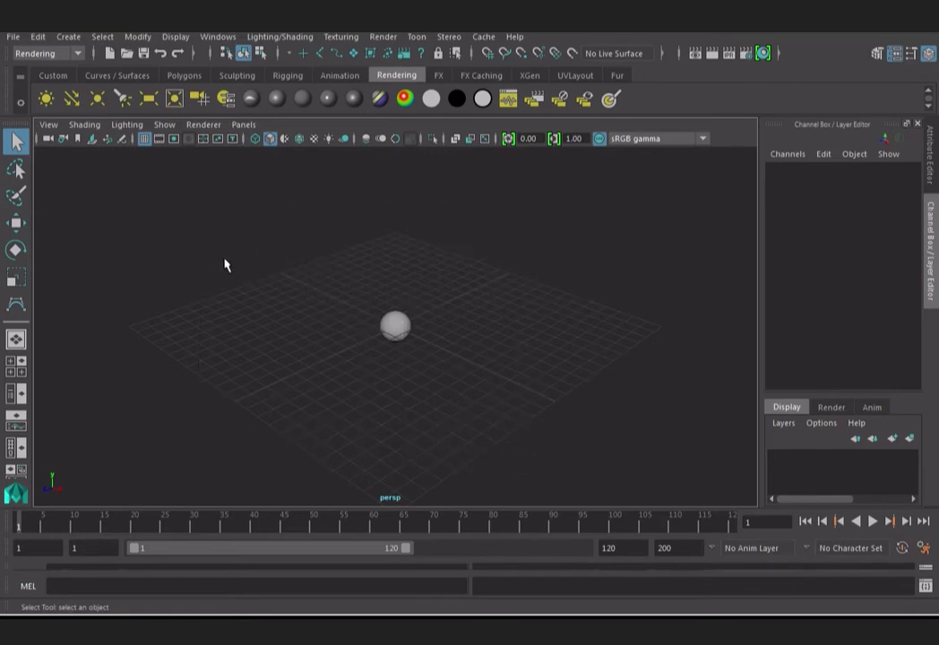
- Add a point light at the origin, switch to the Move tool, and deselect the light
click(93, 37)
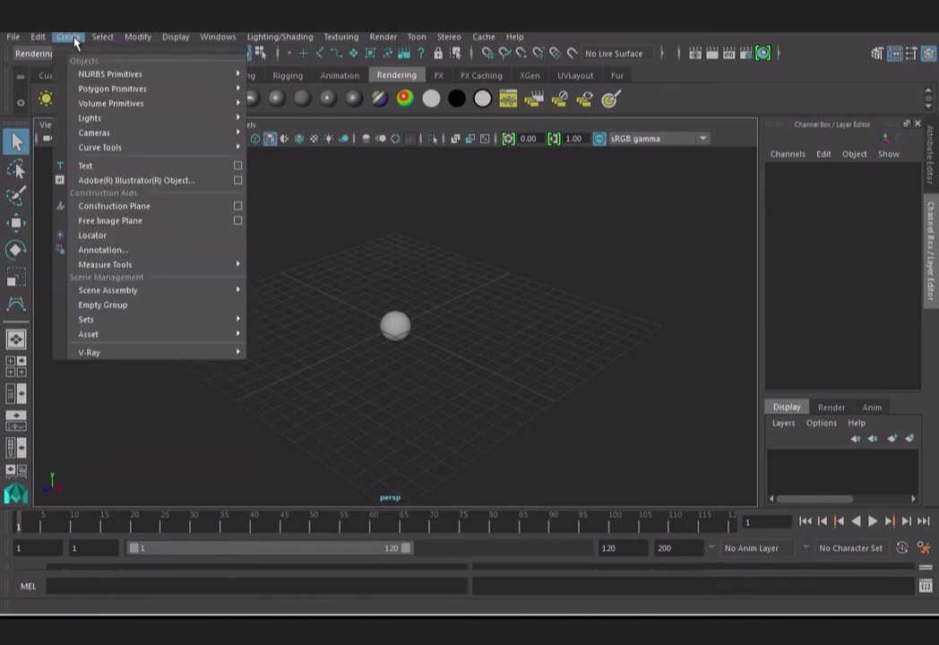
mouse_move(90, 117)
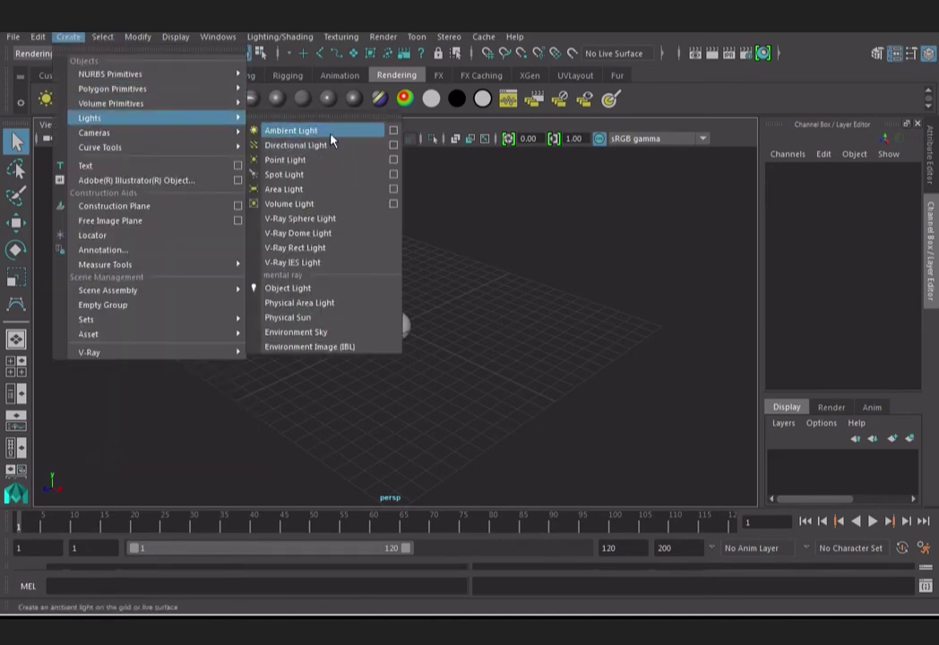
click(324, 162)
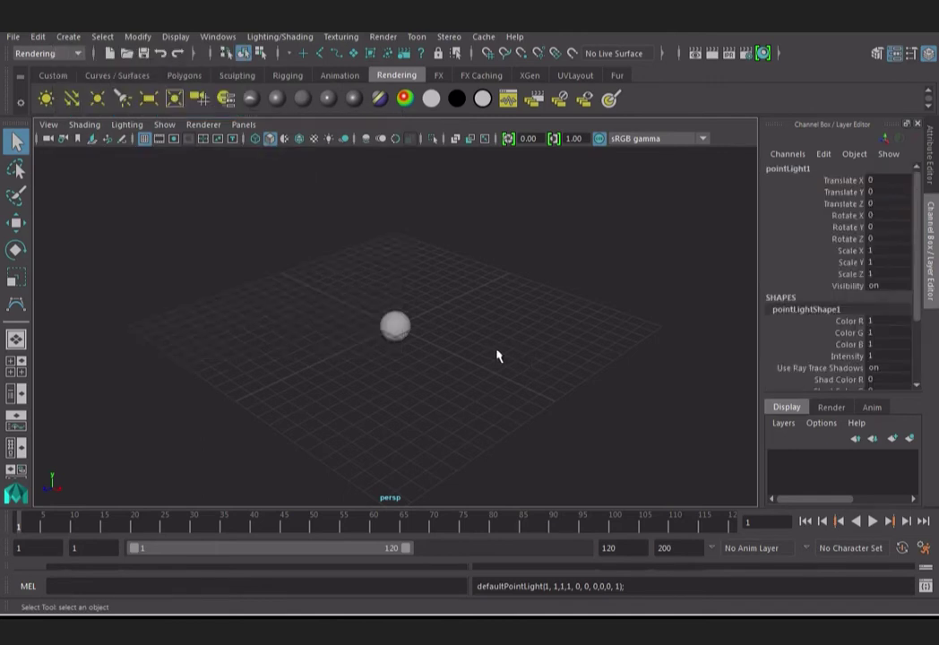
key(w)
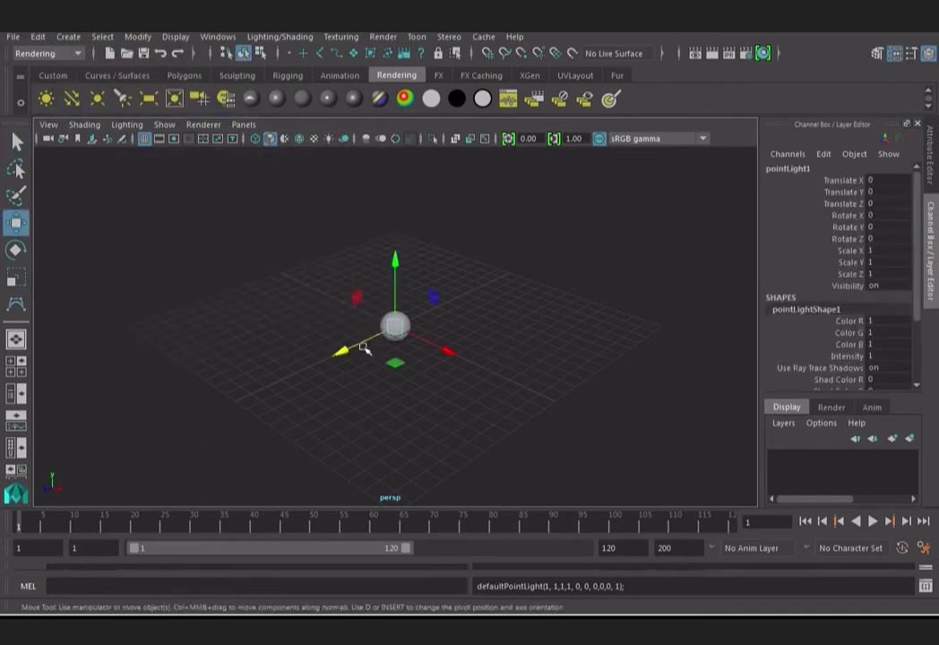
click(435, 337)
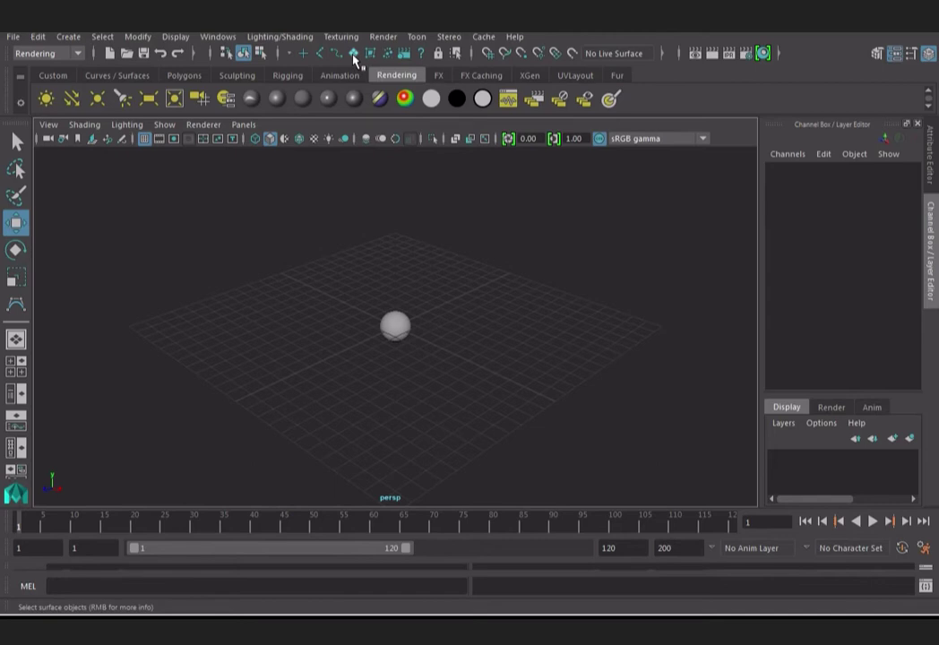
- Re-enable surface selection and push nurbsSphere1 back along Z to -6.573
right_click(354, 56)
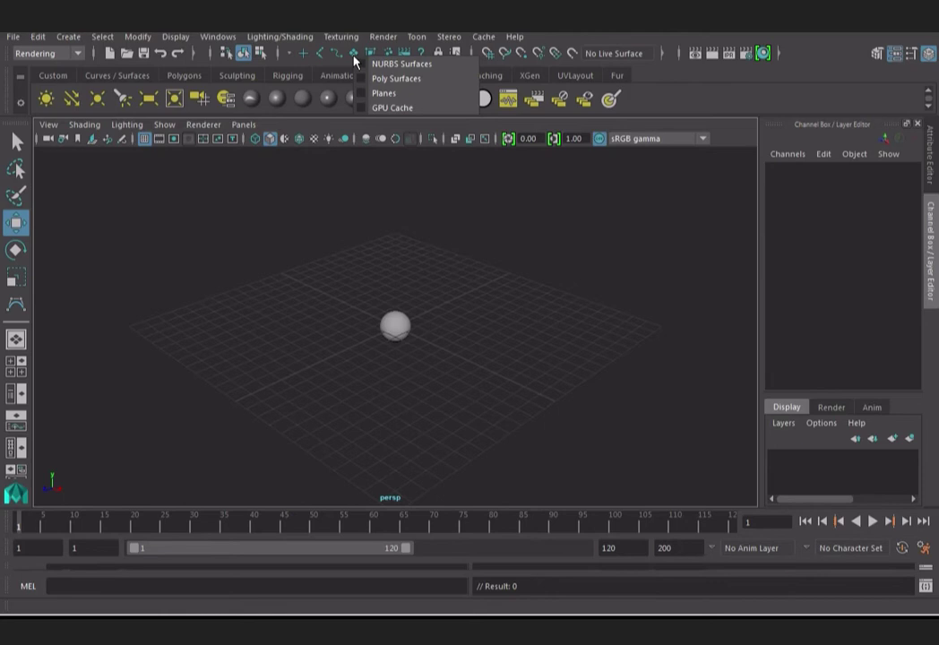
click(354, 54)
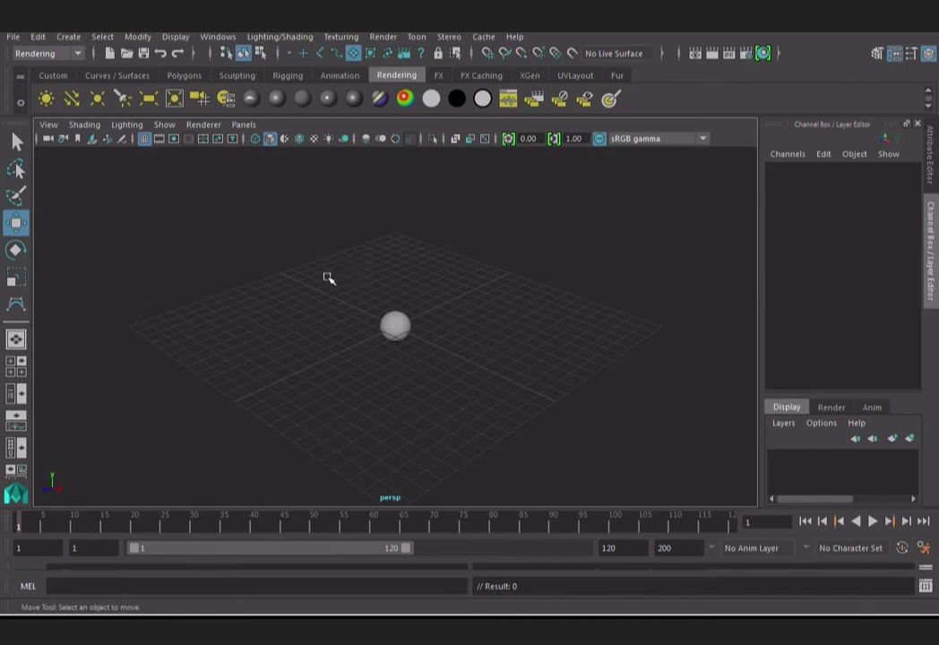
click(395, 325)
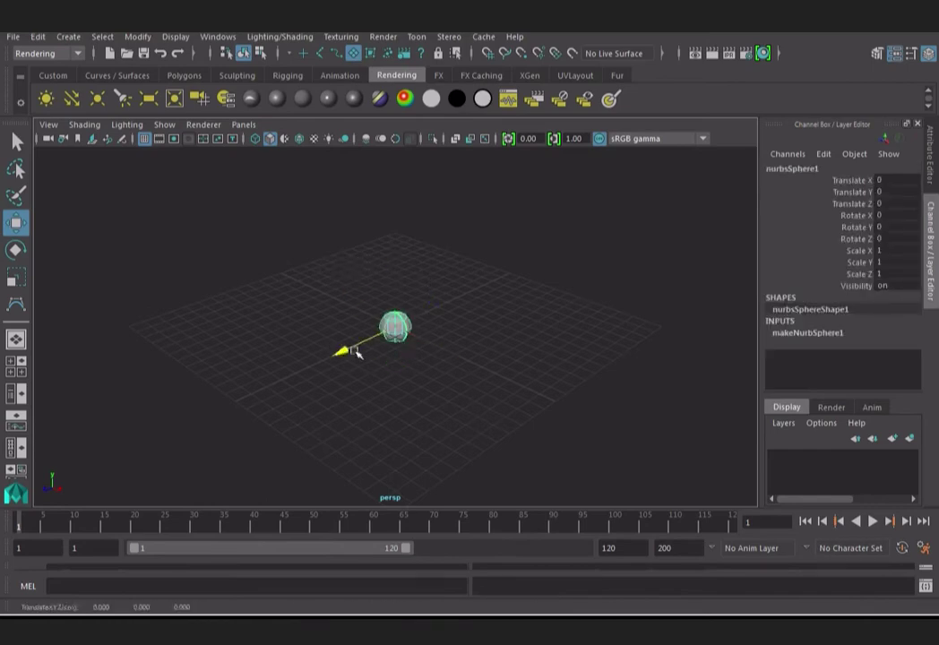
drag(350, 353, 465, 354)
click(389, 336)
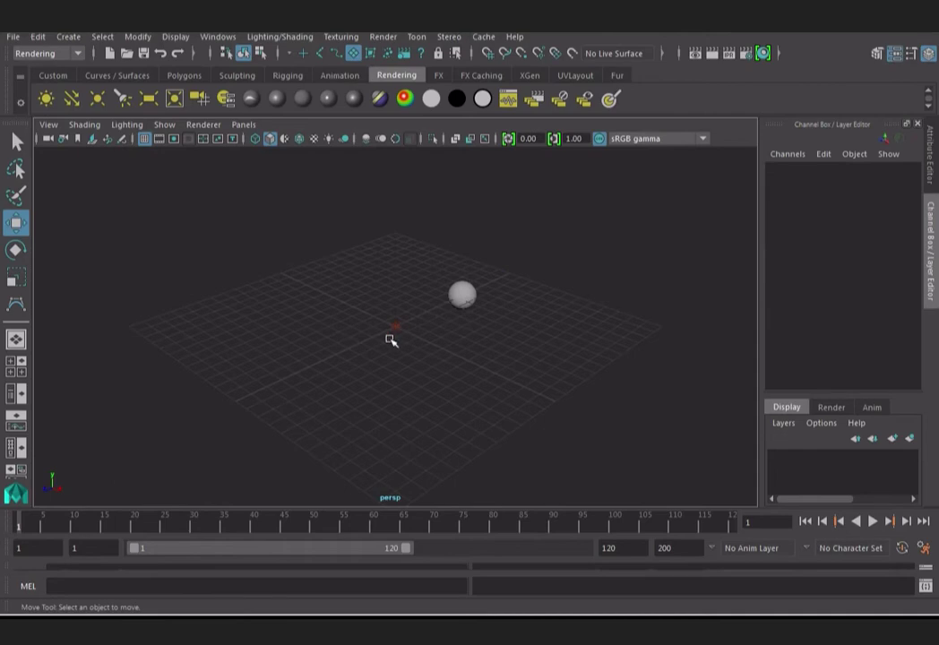
click(469, 297)
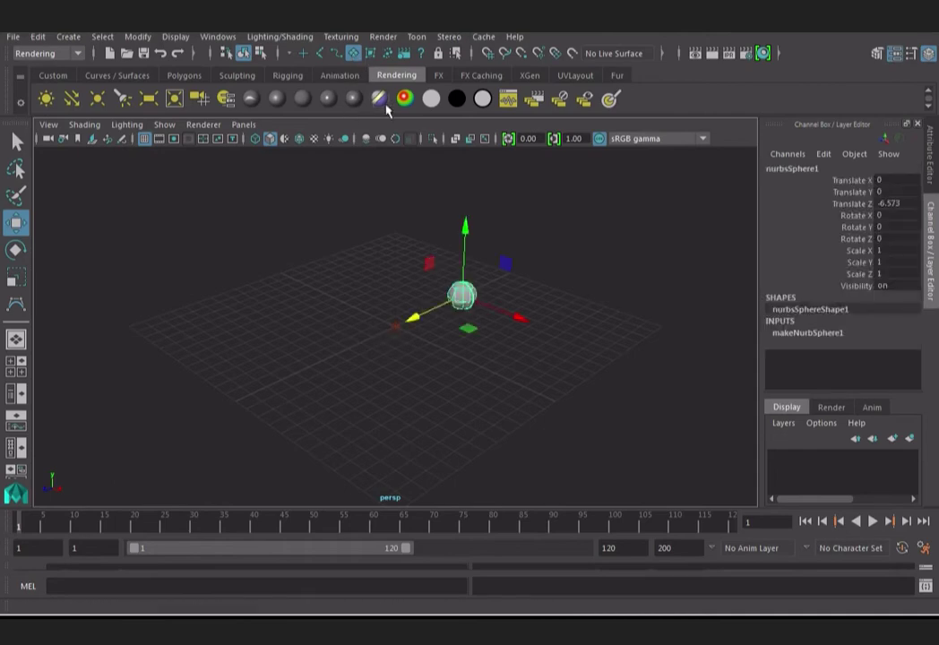
click(476, 396)
click(102, 36)
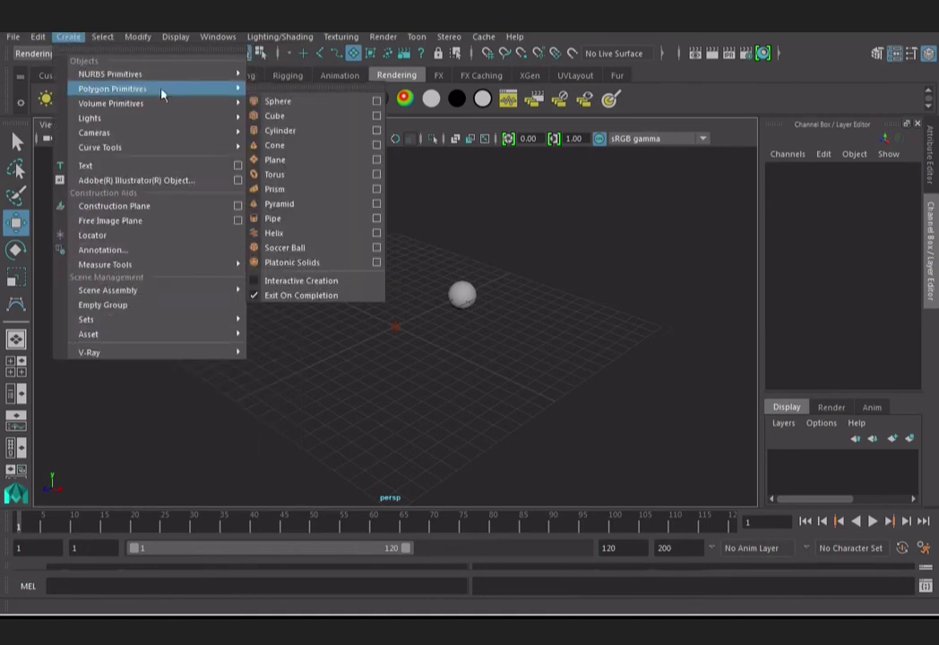
- Create a polygon sphere and move it left to X -4.566
click(286, 100)
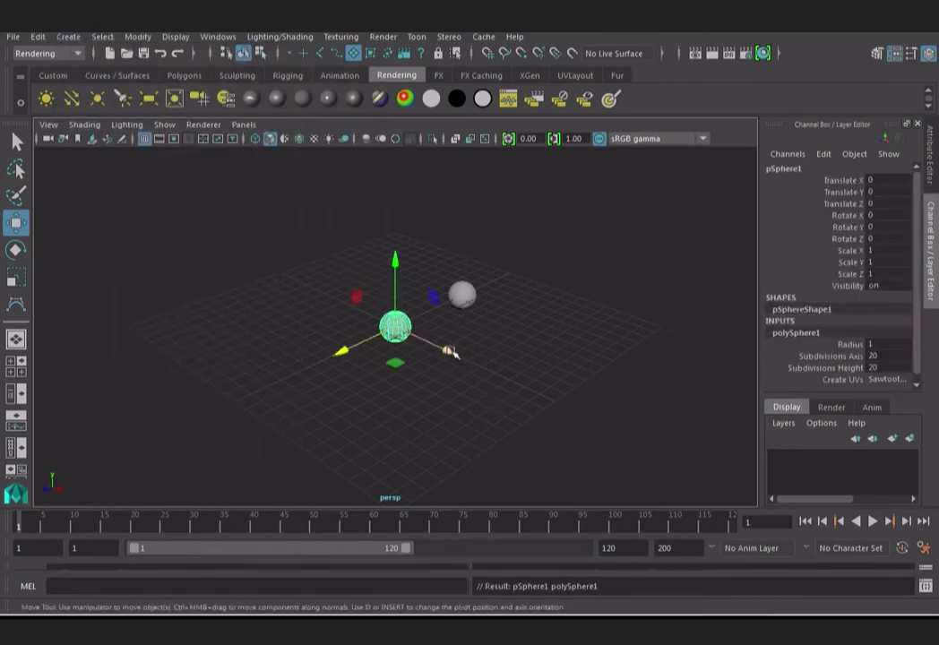
drag(445, 362, 405, 364)
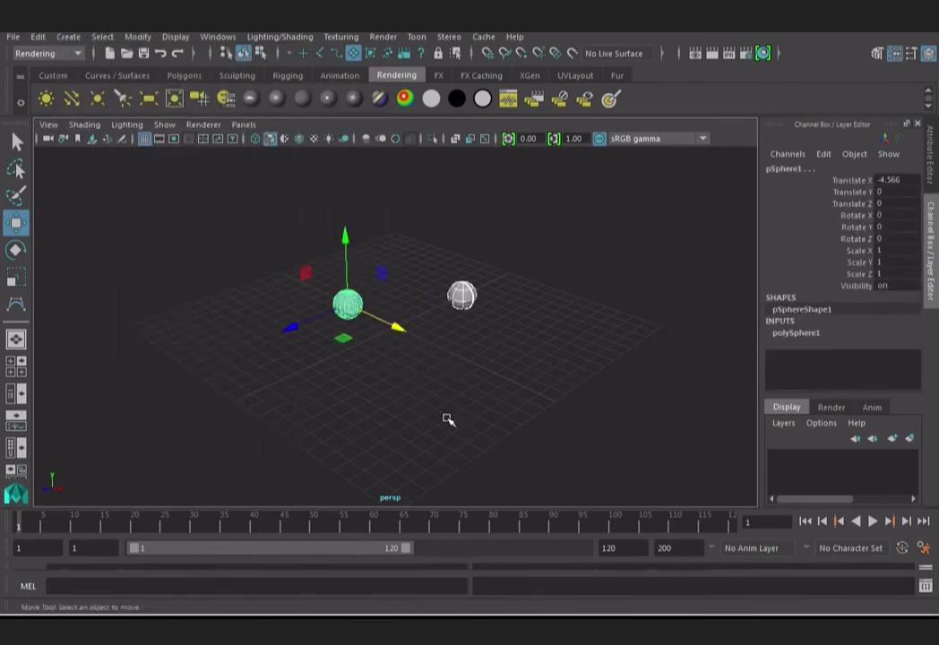
click(399, 330)
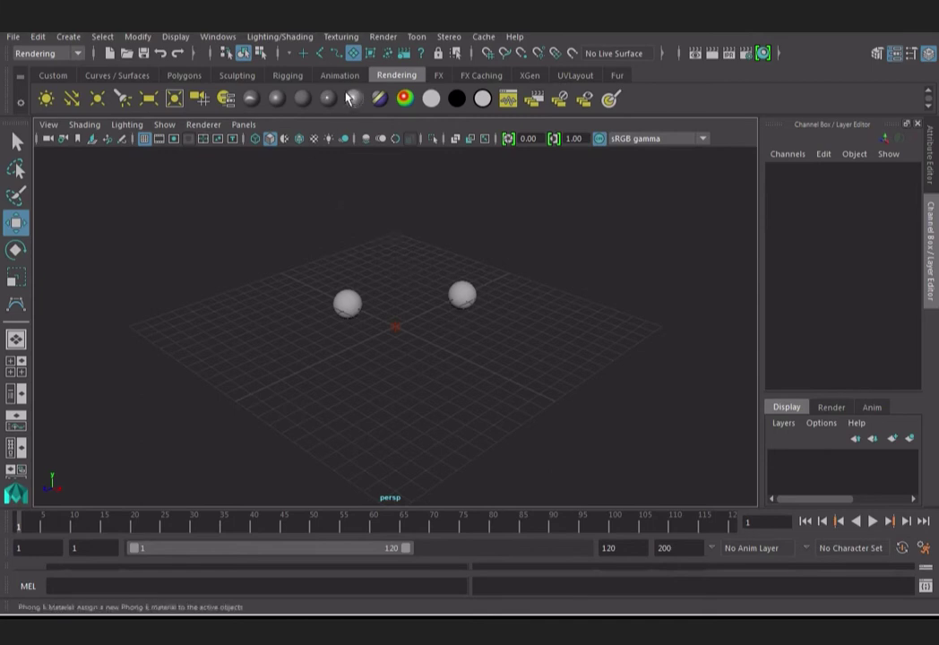
- Select the NURBS sphere, check the surface selection mask options, then deselect it
click(461, 293)
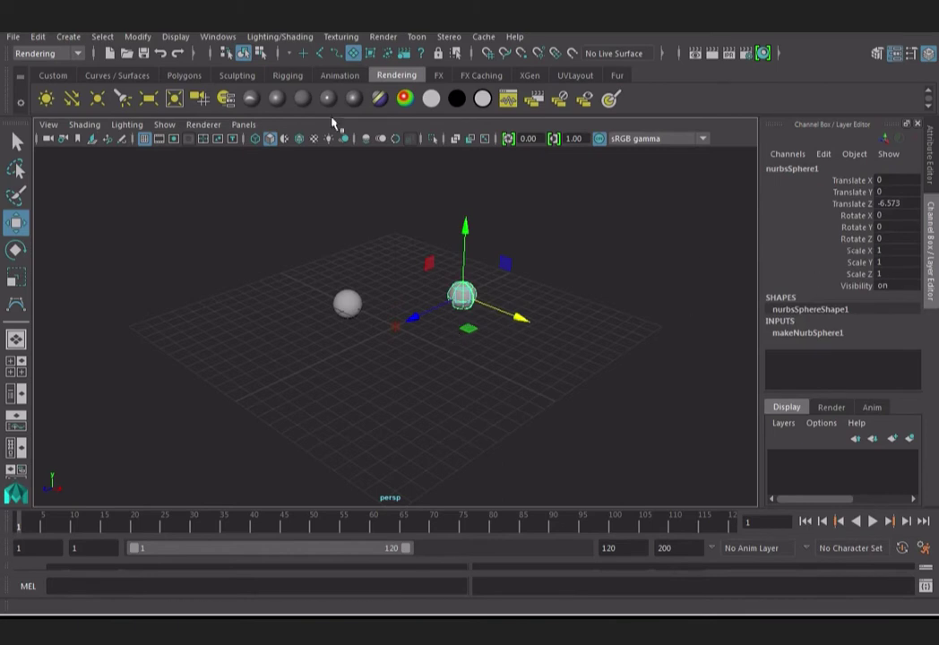
click(353, 54)
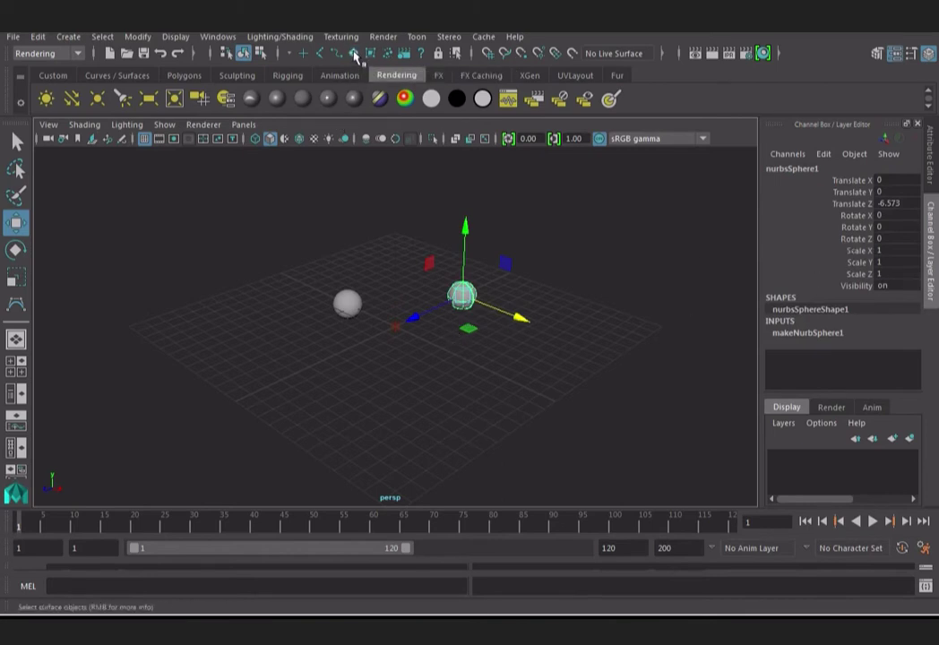
right_click(355, 56)
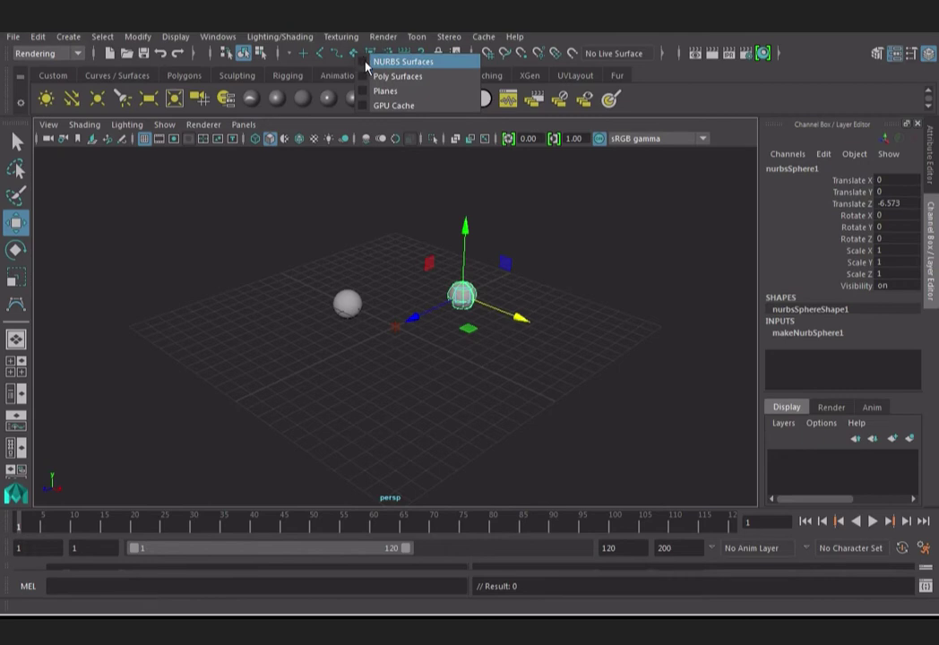
click(368, 63)
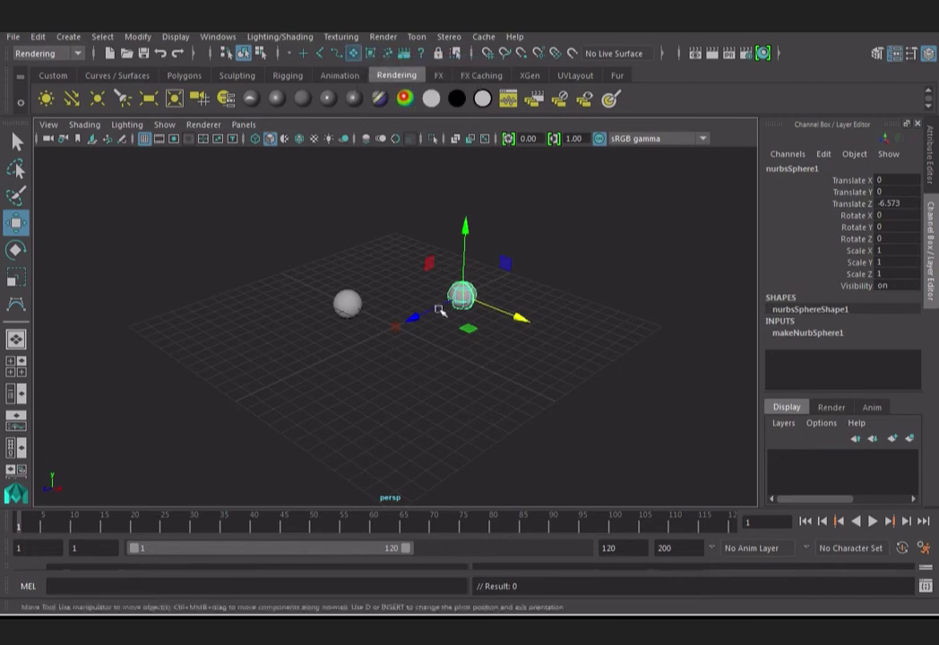
click(480, 383)
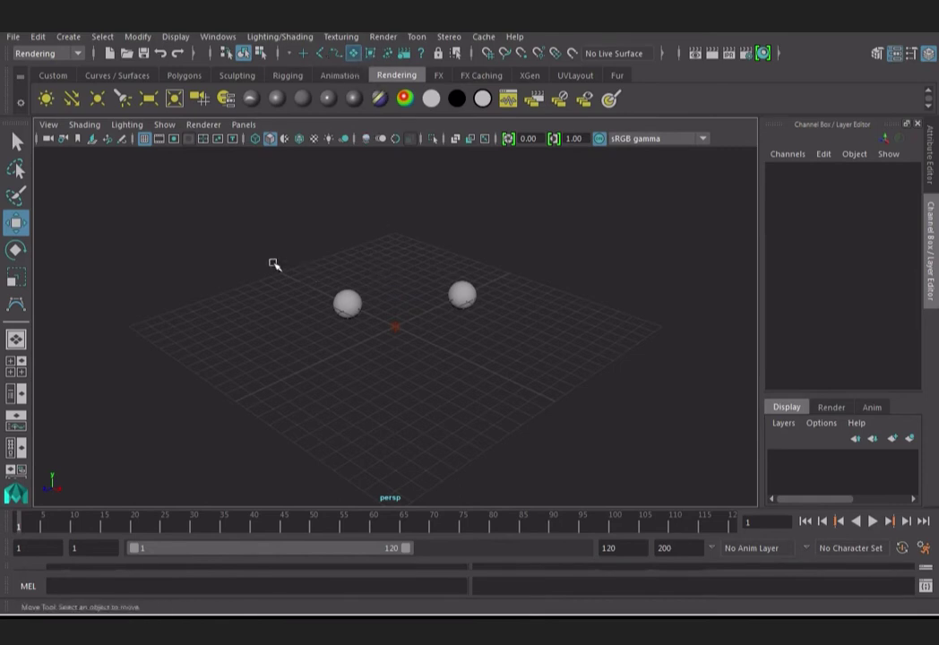
- Marquee-select the right sphere, tumble the view around it, and reselect it
mouse_move(266, 231)
mouse_down()
mouse_move(562, 395)
mouse_move(446, 369)
mouse_up()
click(559, 395)
click(469, 365)
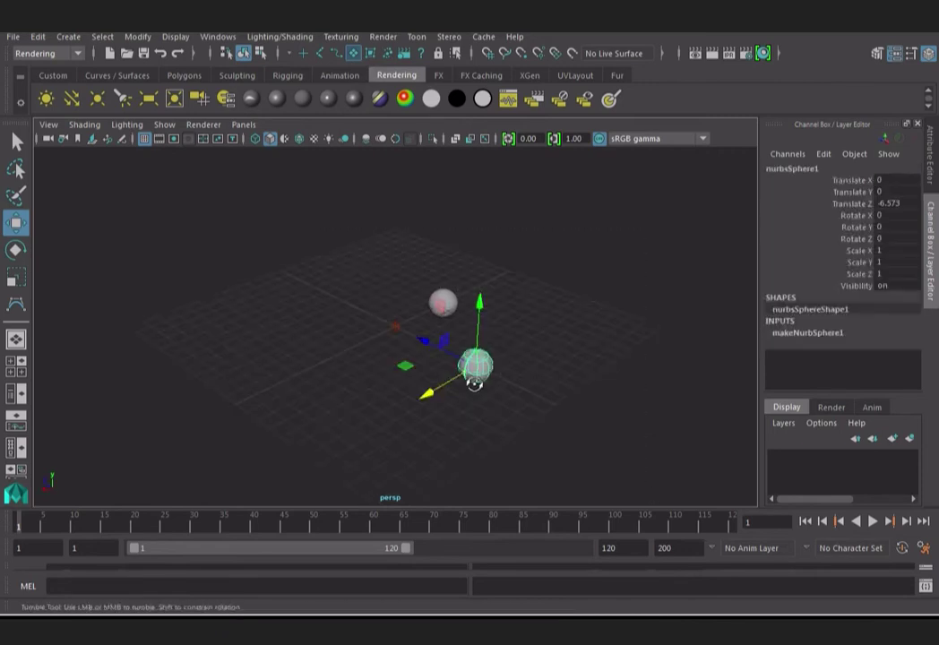
alt+drag(463, 422, 492, 352)
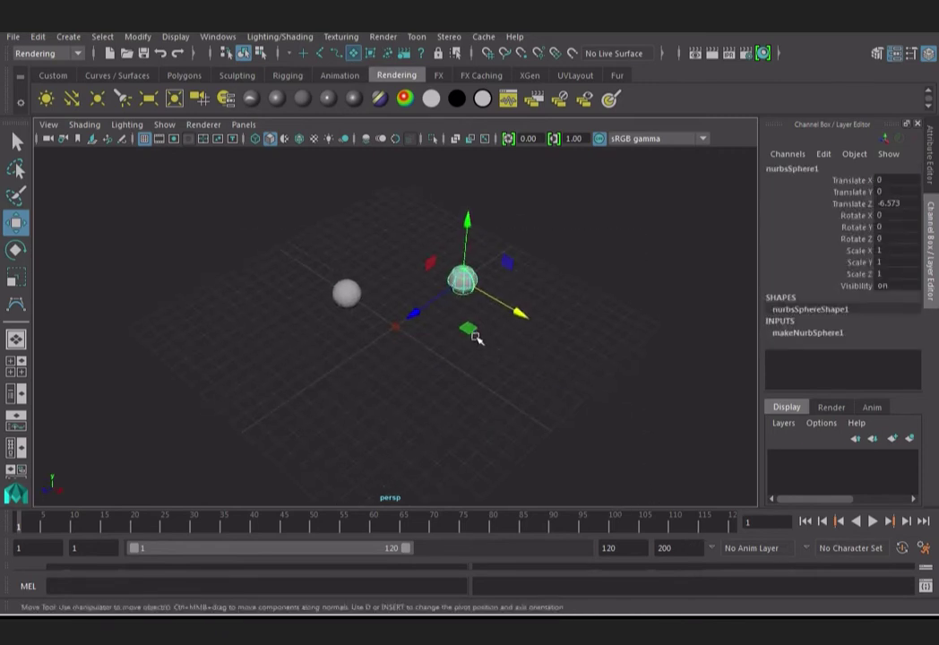
click(494, 350)
click(463, 279)
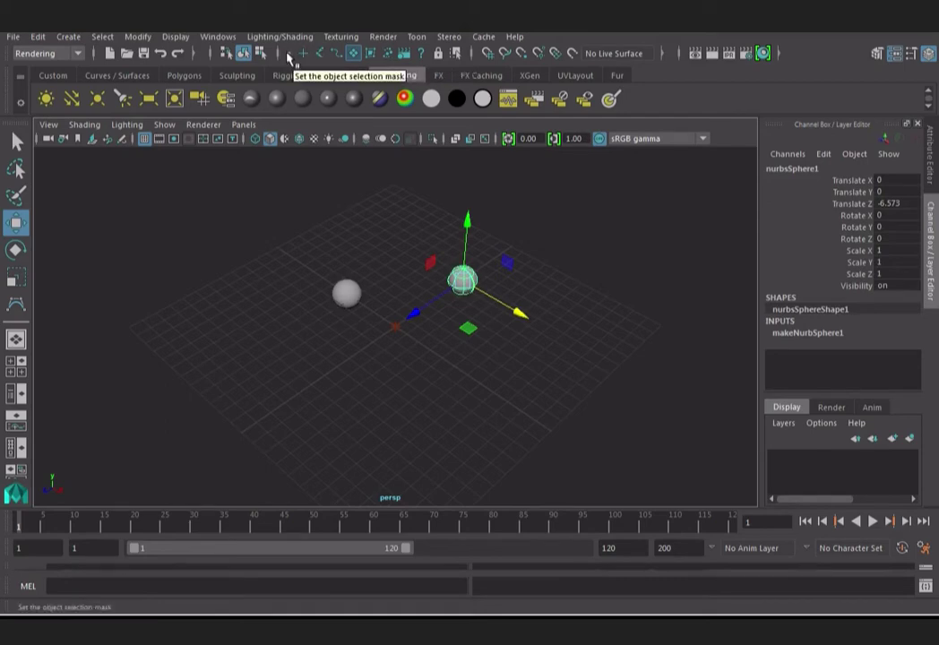
- Set the selection mask to All objects on, clear the selection, and choose Select By Component Type
click(305, 56)
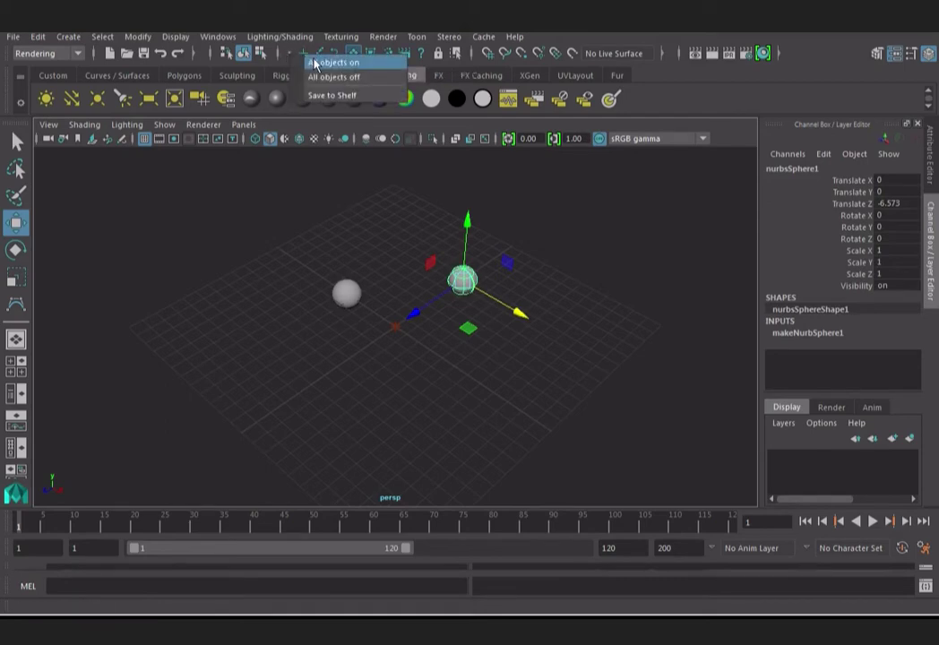
click(313, 63)
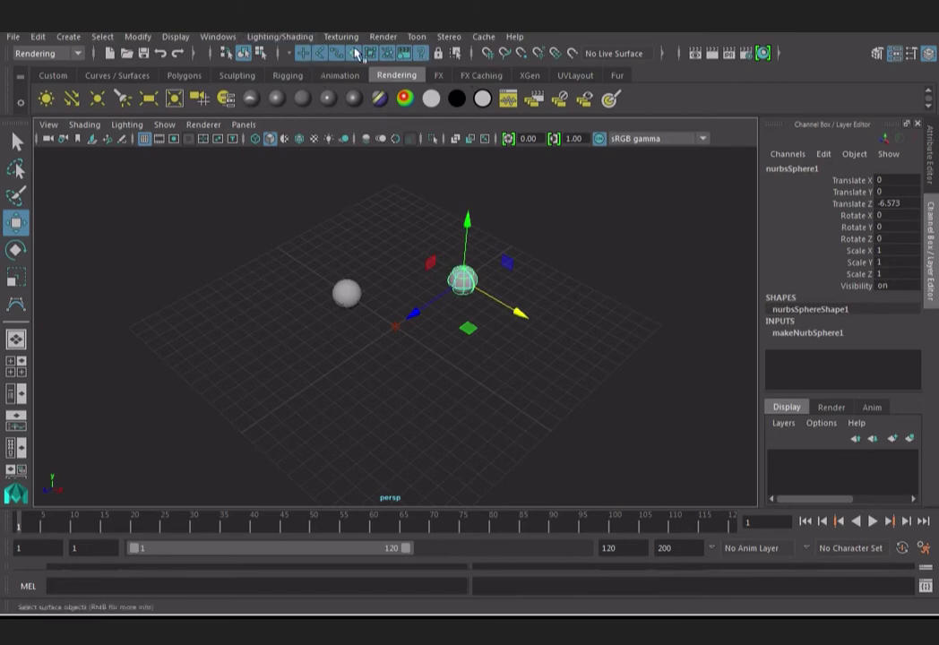
click(301, 238)
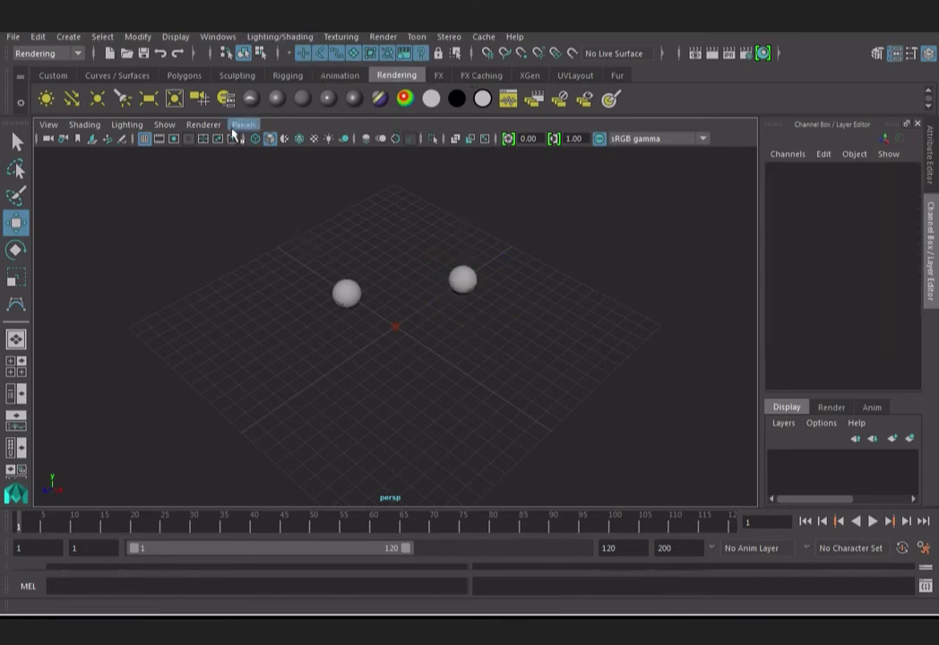
click(261, 54)
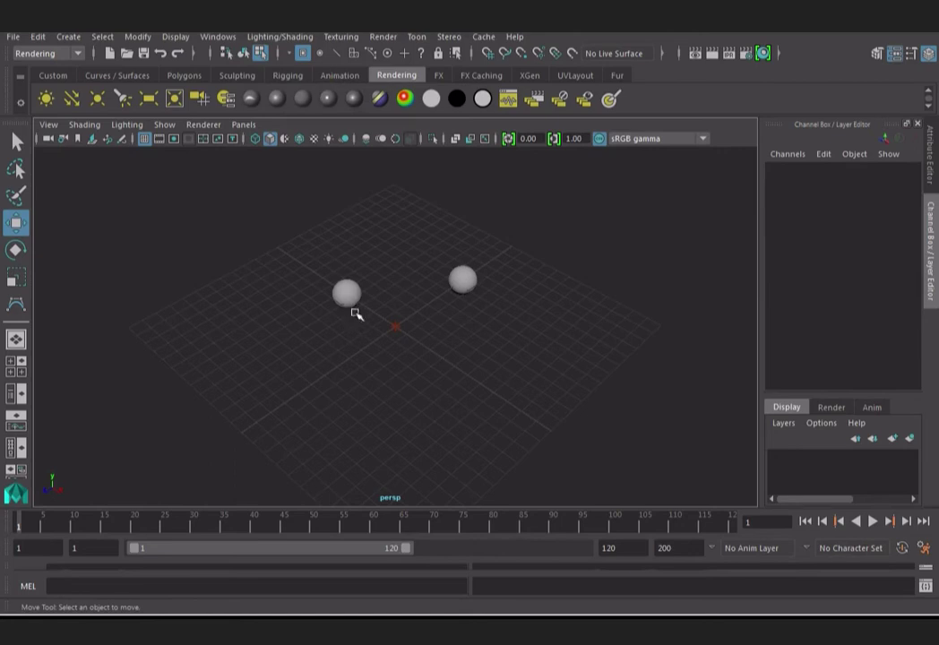
- Display the left sphere's components and marquee-select its vertices
click(354, 308)
scroll(355, 320, up, 3)
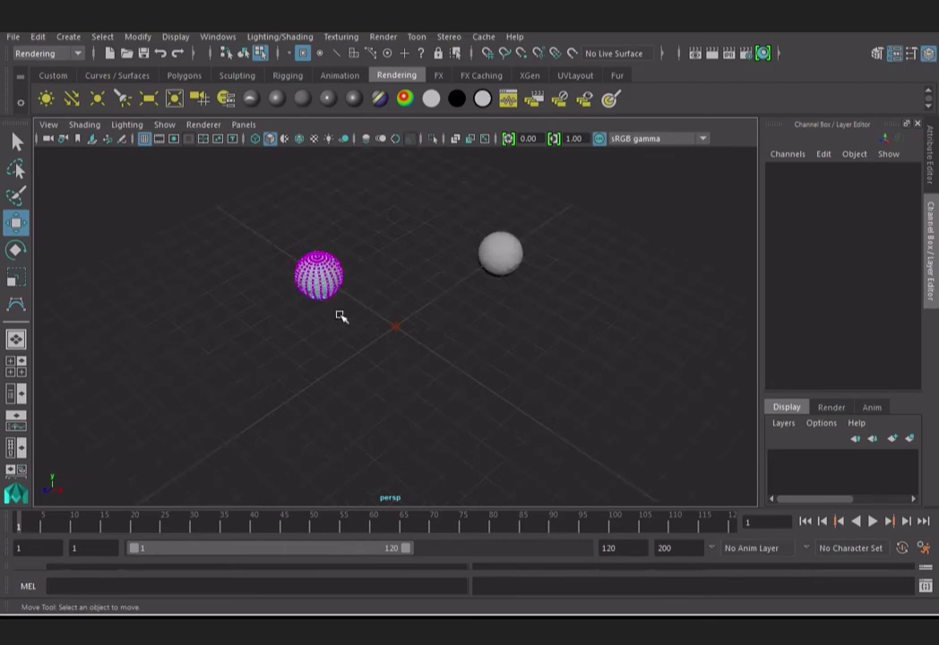
scroll(356, 319, up, 3)
drag(401, 323, 224, 161)
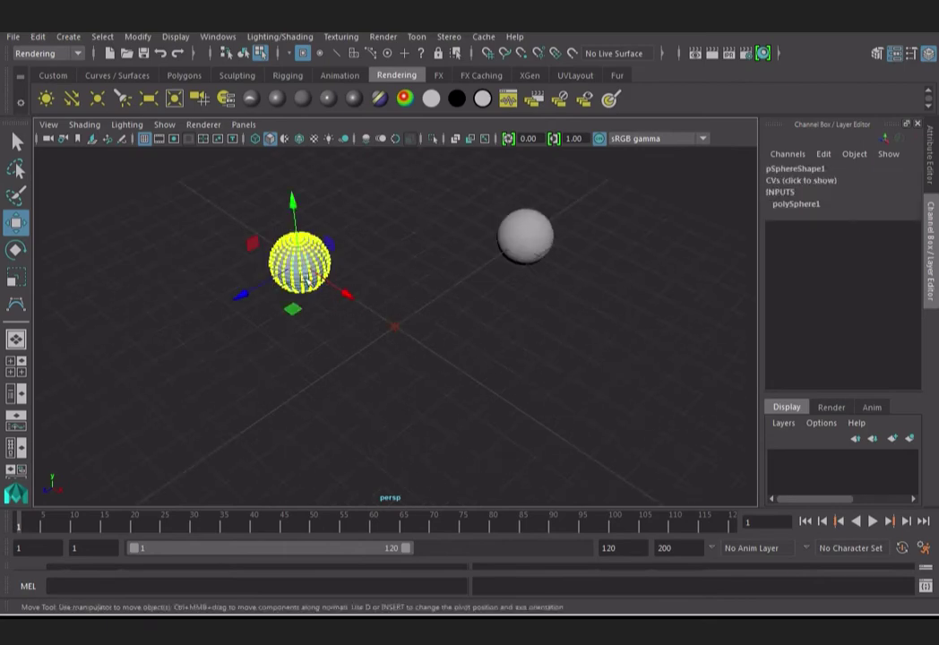
click(308, 344)
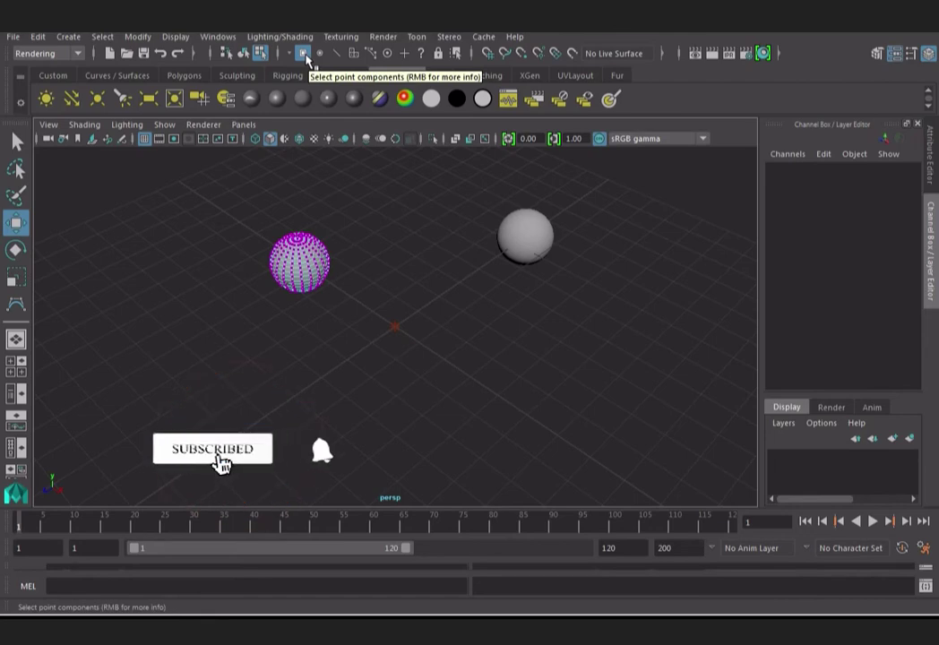
drag(239, 214, 325, 243)
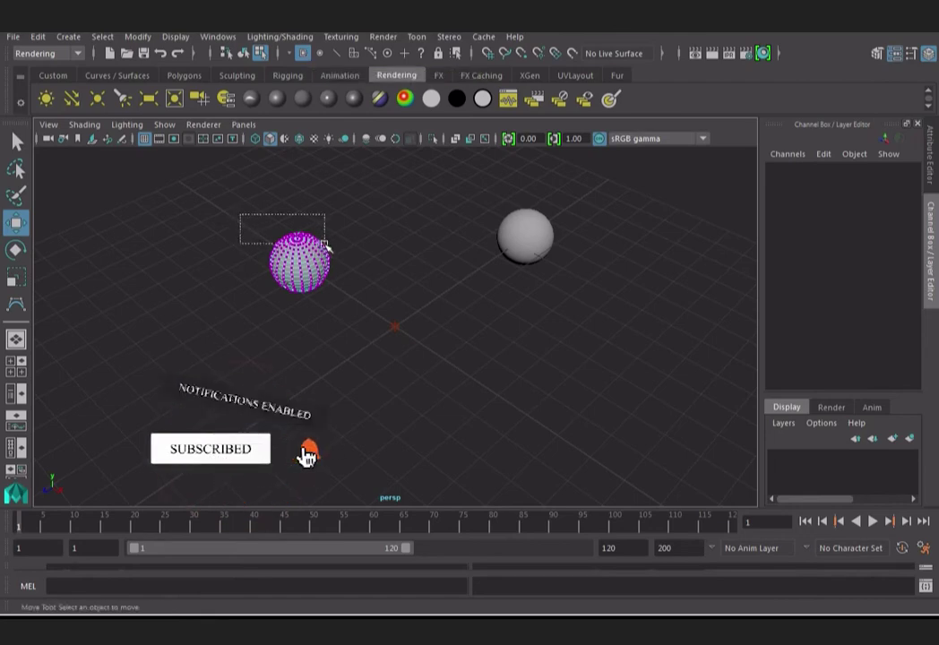
shift+drag(209, 210, 359, 296)
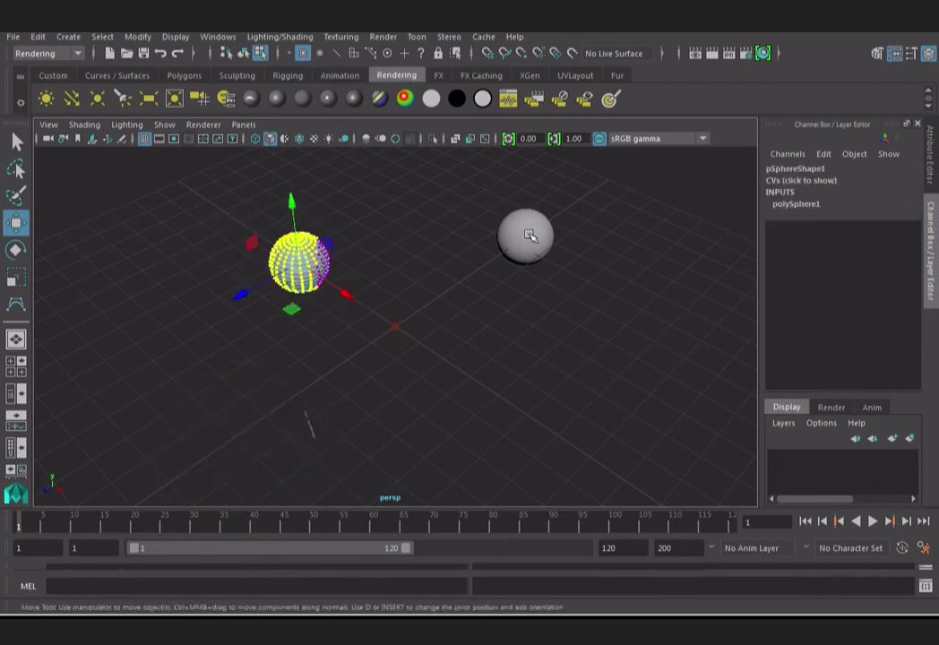
- Marquee-select the NURBS sphere's control vertices and review the selectable point component types
right_drag(527, 234, 492, 198)
drag(492, 199, 566, 278)
drag(472, 186, 503, 212)
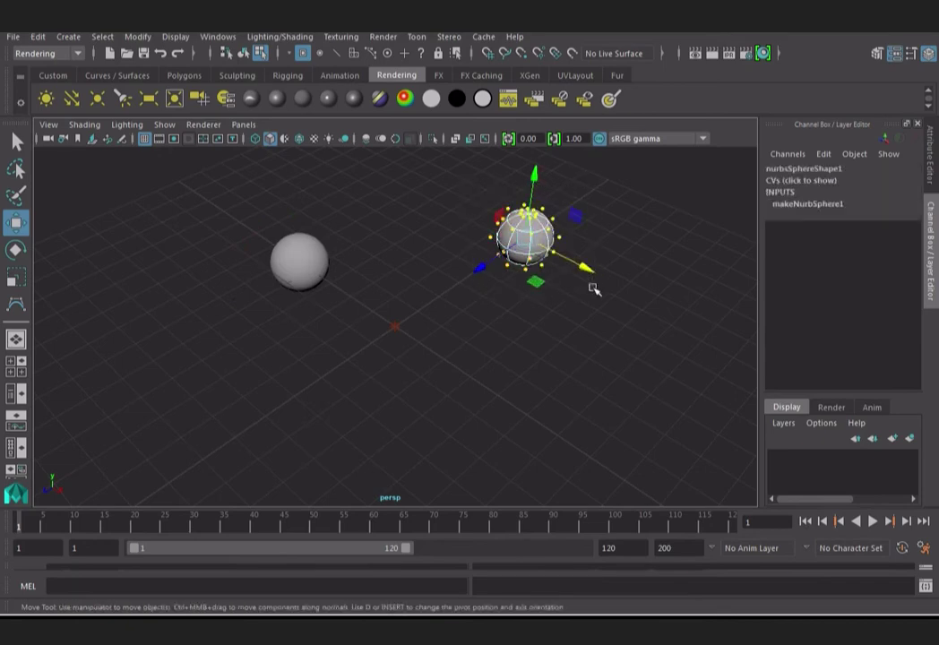
right_click(304, 53)
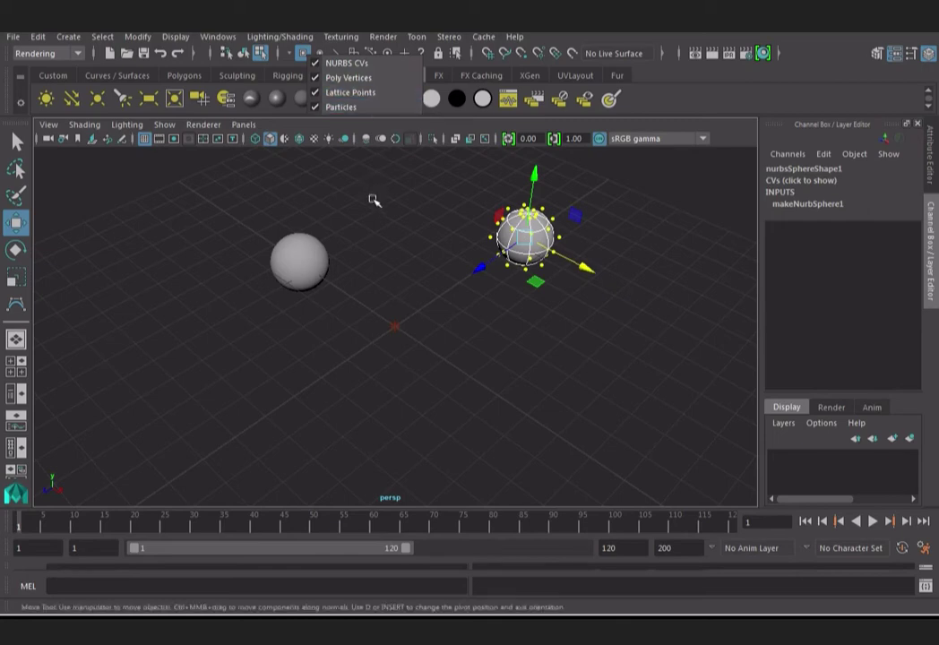
click(248, 199)
- Move all the NURBS sphere's CVs together to about X -1.614, Z -6.888, then deselect
drag(264, 191, 623, 310)
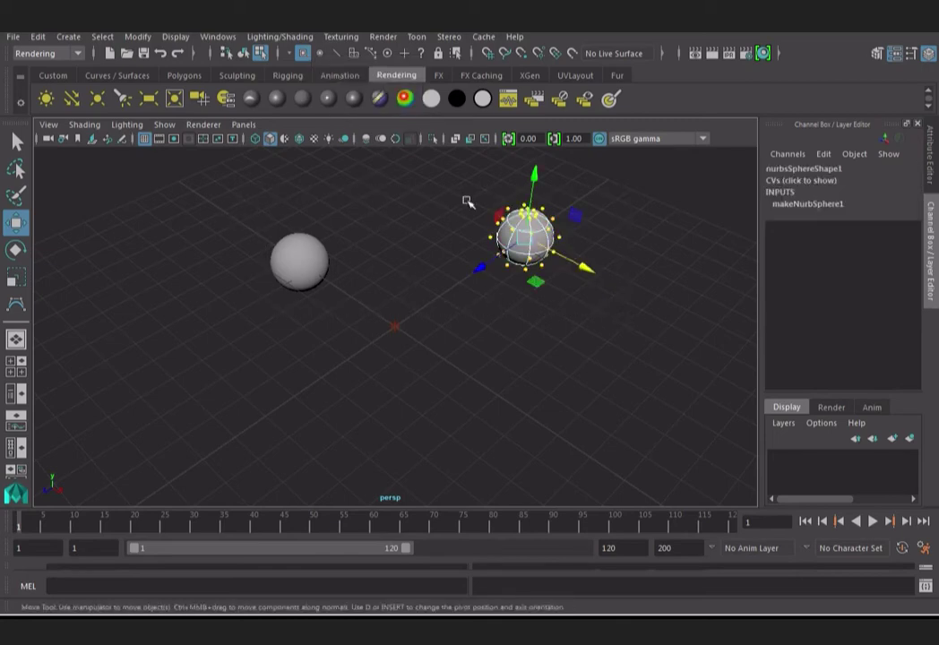
mouse_move(536, 282)
mouse_down()
mouse_move(466, 296)
mouse_move(480, 272)
mouse_up()
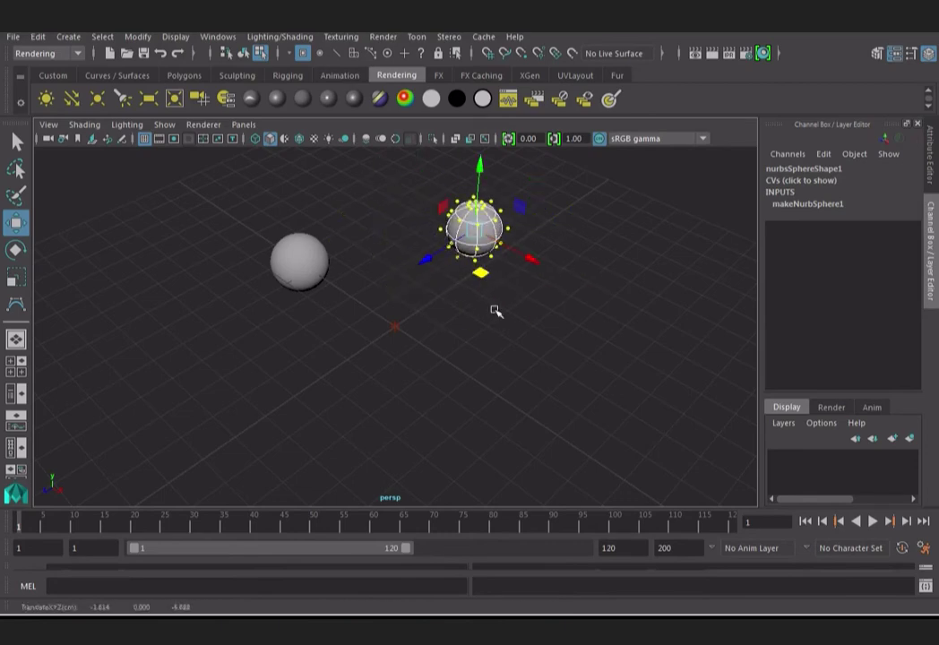
key(F8)
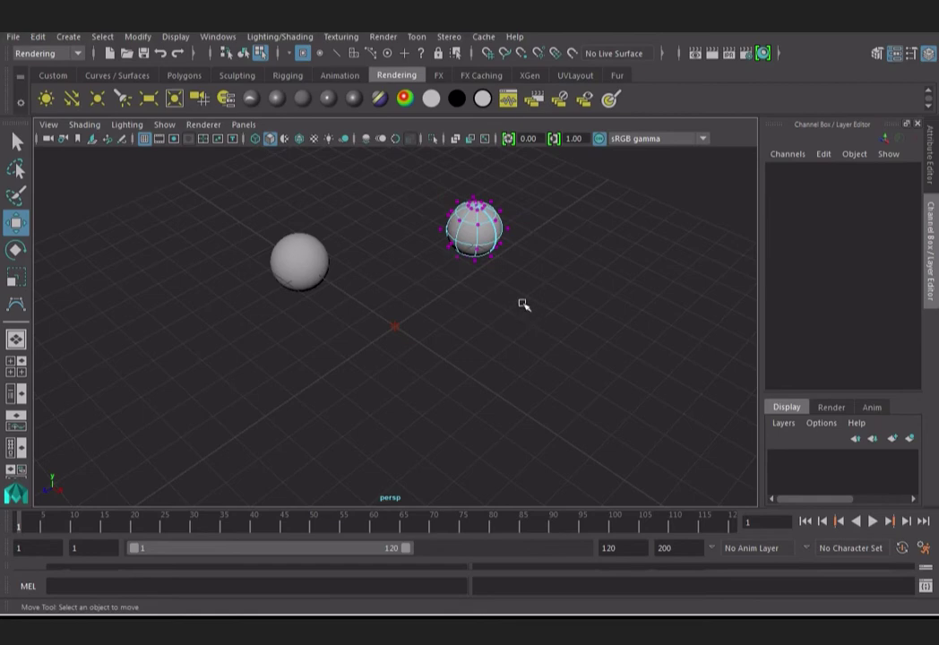
click(351, 54)
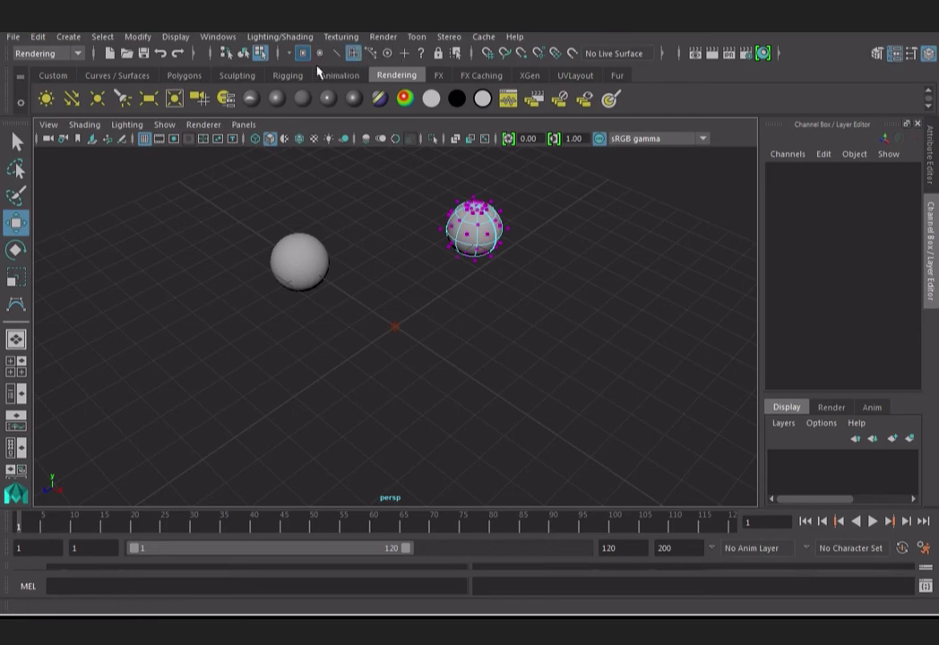
- Select pSphere1, cycle through the edge, face and vertex component masks, then return to object mode
click(284, 255)
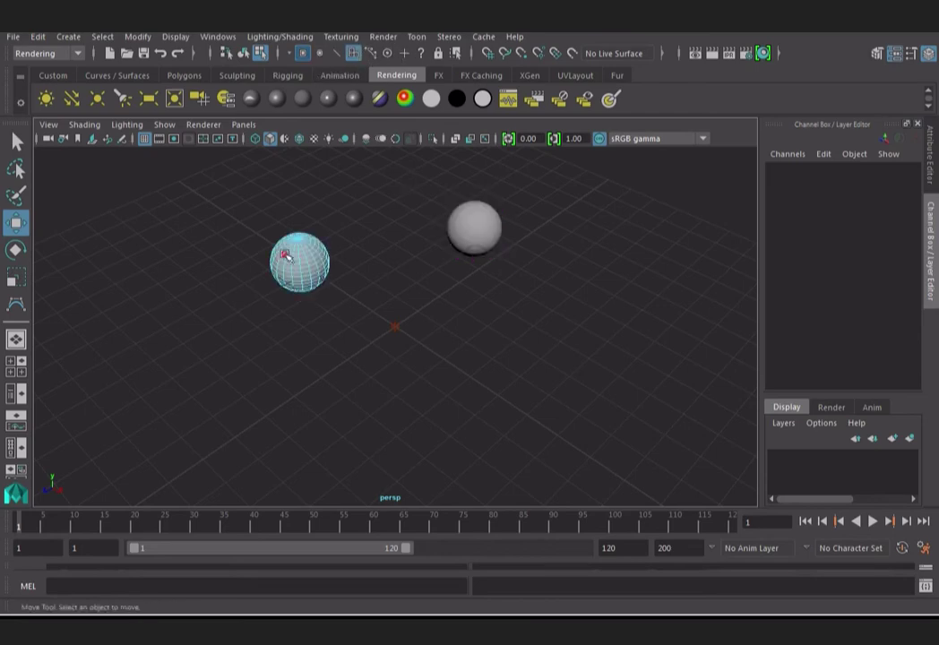
drag(283, 222, 305, 260)
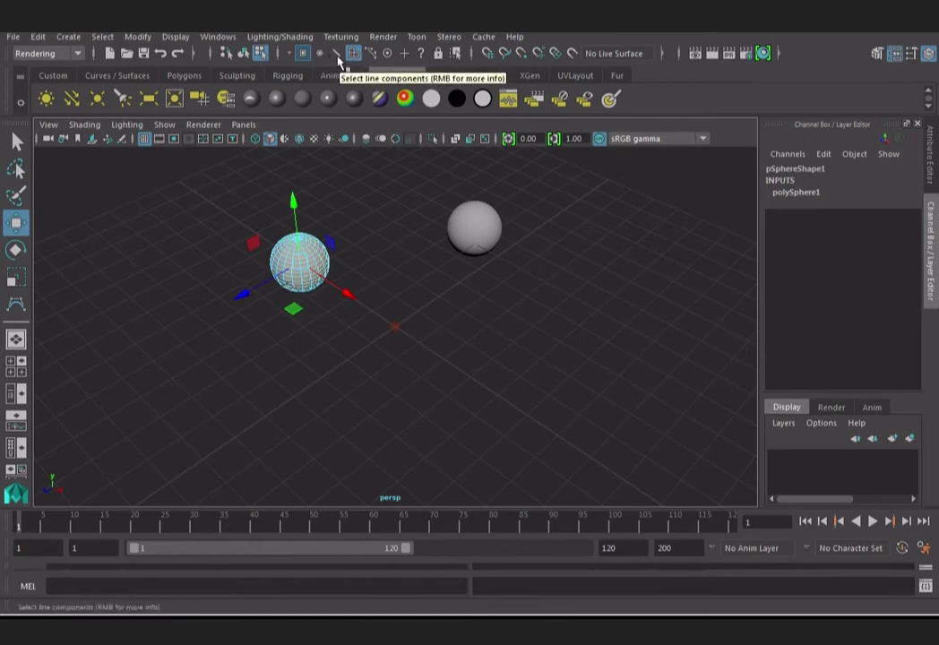
click(335, 53)
click(272, 237)
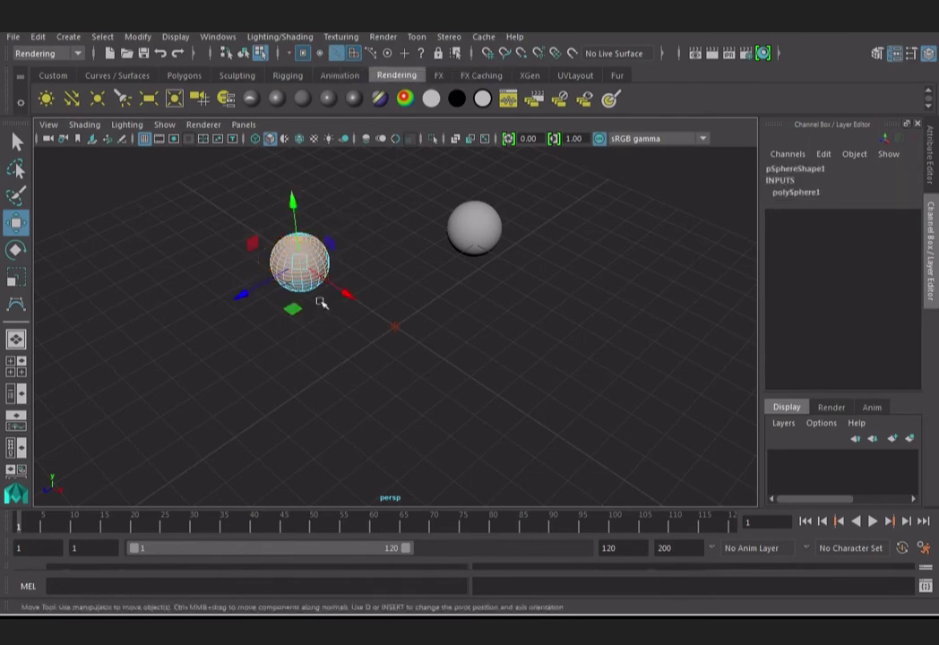
click(354, 54)
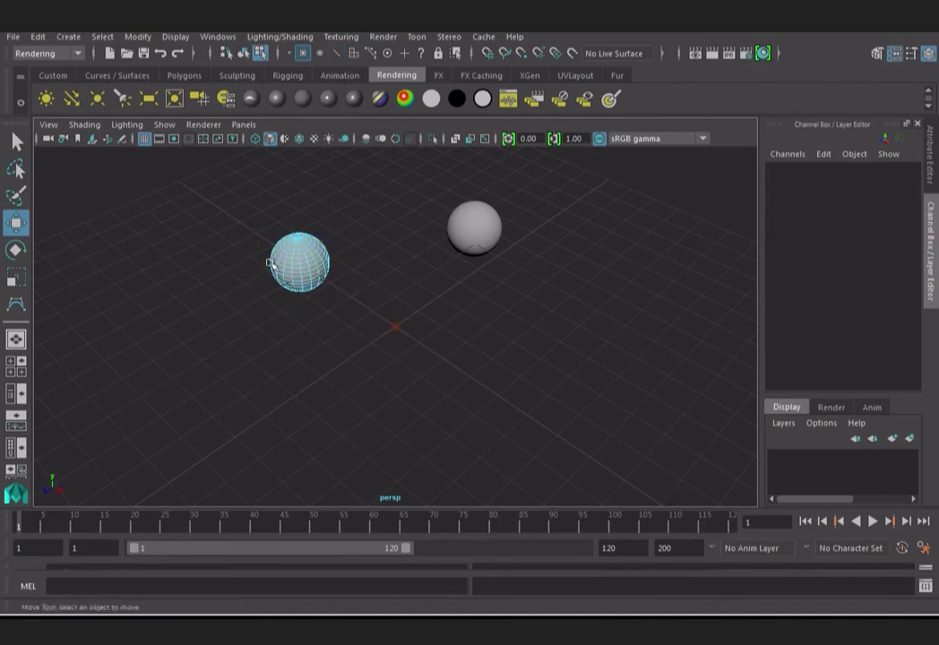
click(304, 54)
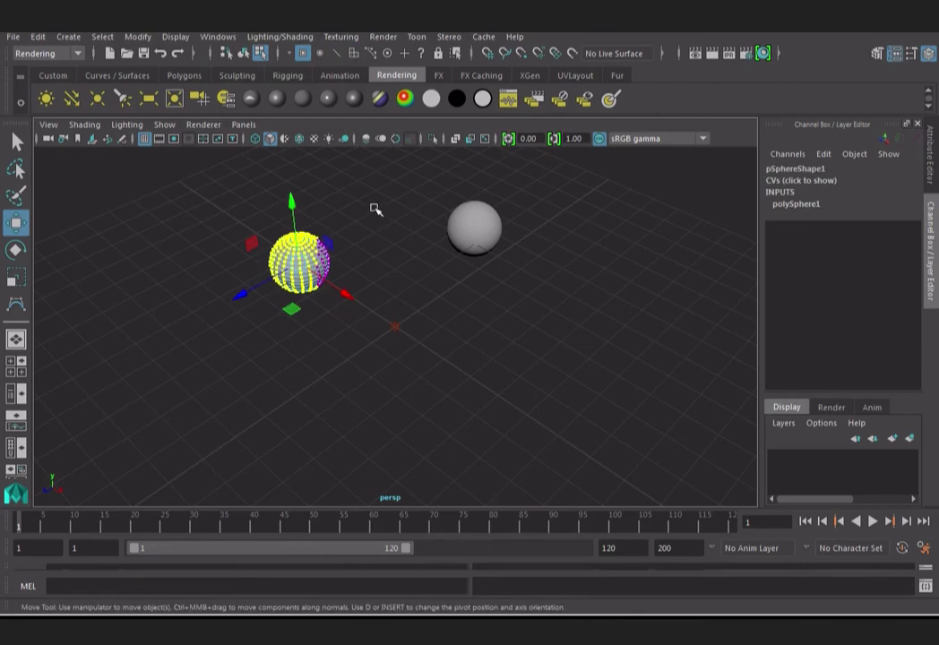
click(243, 54)
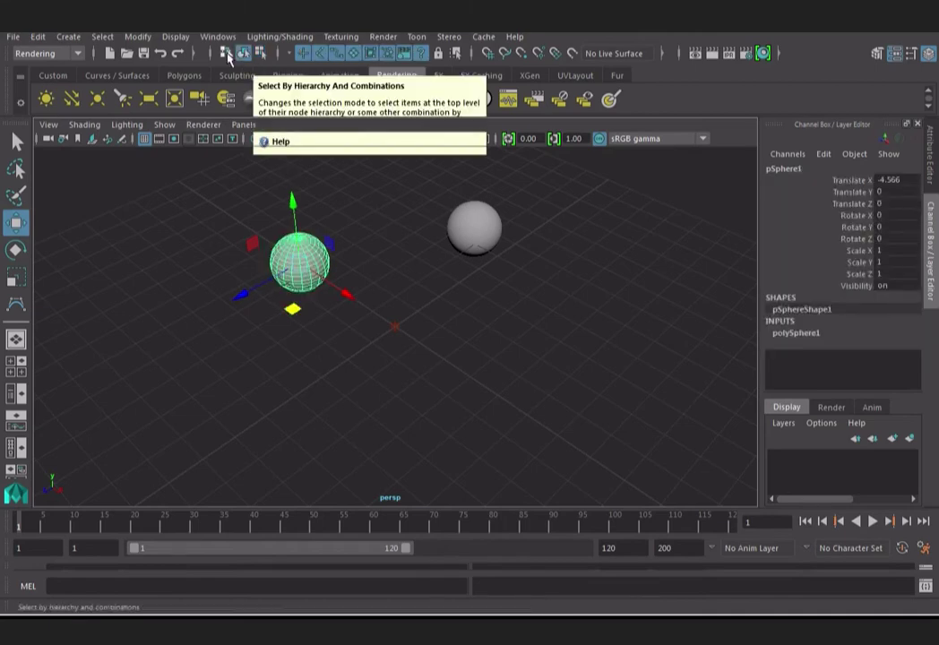
- Use Select By Hierarchy to marquee-select both spheres, then each one, then return to Select By Object Type
click(227, 54)
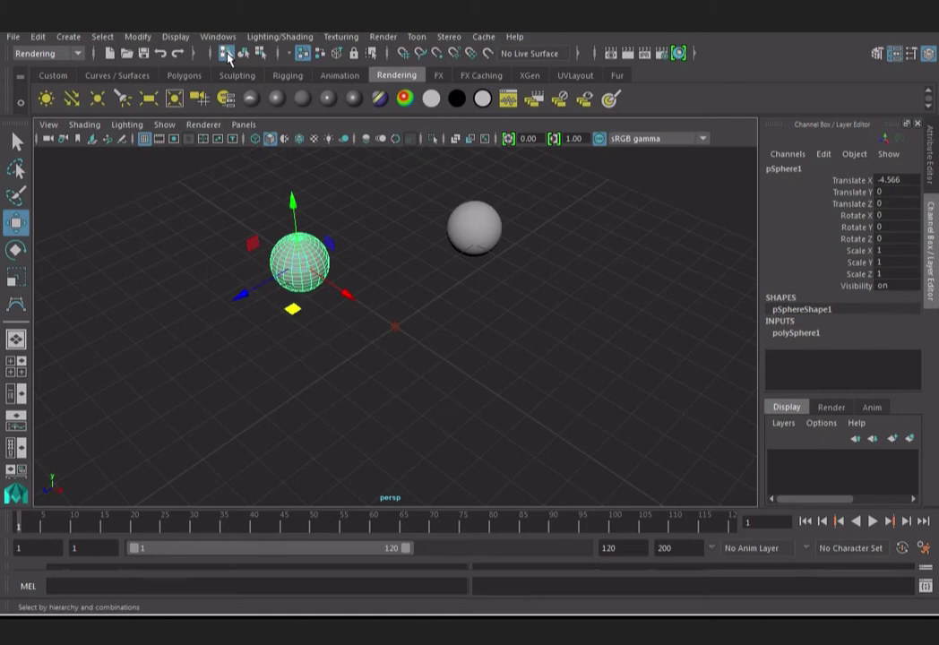
click(228, 55)
mouse_move(238, 210)
mouse_down()
mouse_move(521, 301)
mouse_move(513, 306)
mouse_up()
click(507, 306)
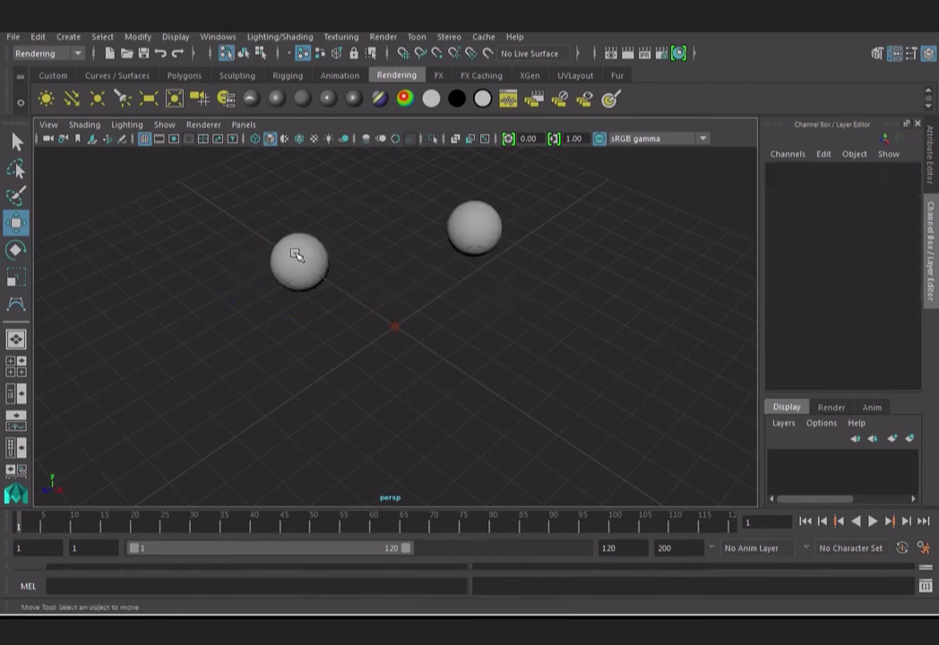
drag(230, 211, 325, 299)
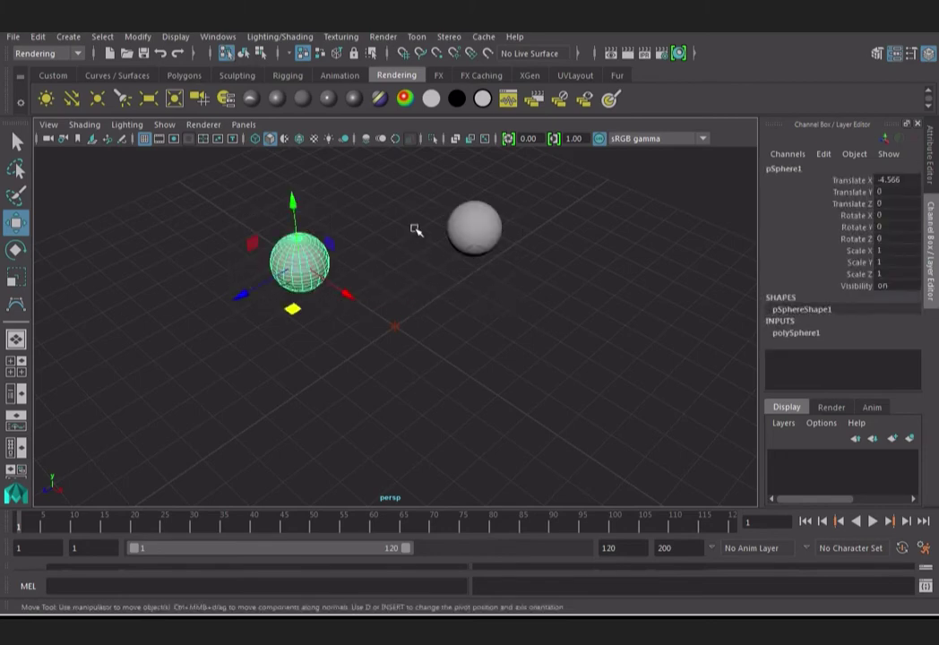
mouse_move(425, 208)
mouse_down()
mouse_move(496, 262)
mouse_move(502, 281)
mouse_up()
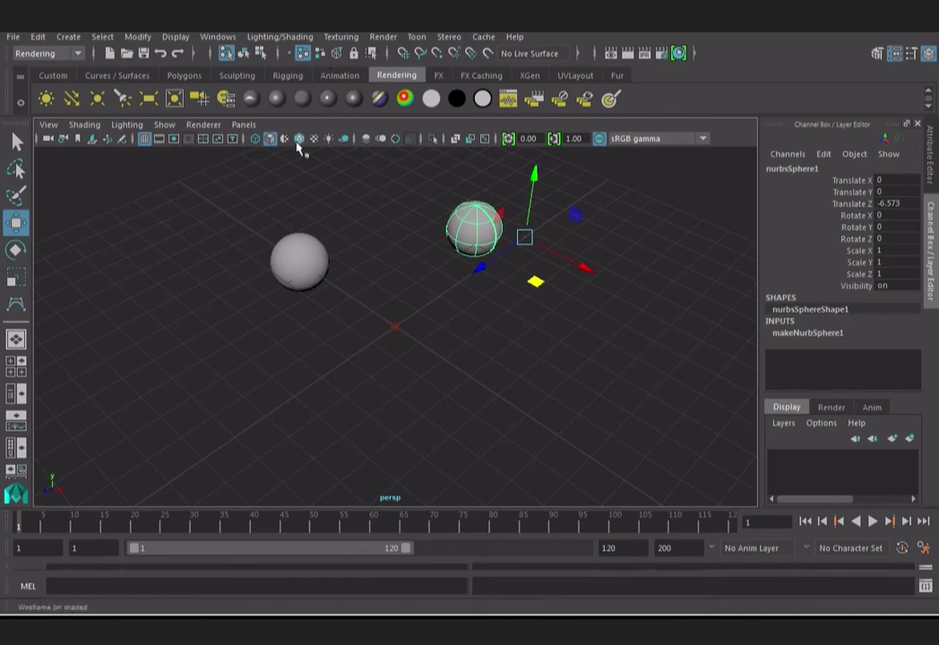
click(249, 55)
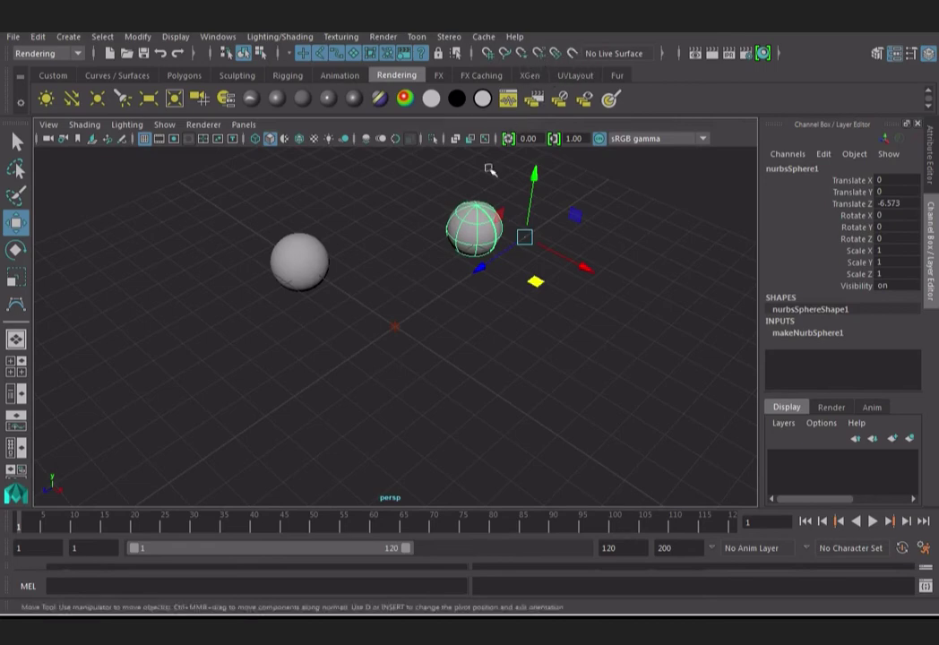
- Enable Snap to Grids and drag nurbsSphere1 to X 0.738, Y 0.711, Z -2.699
click(487, 54)
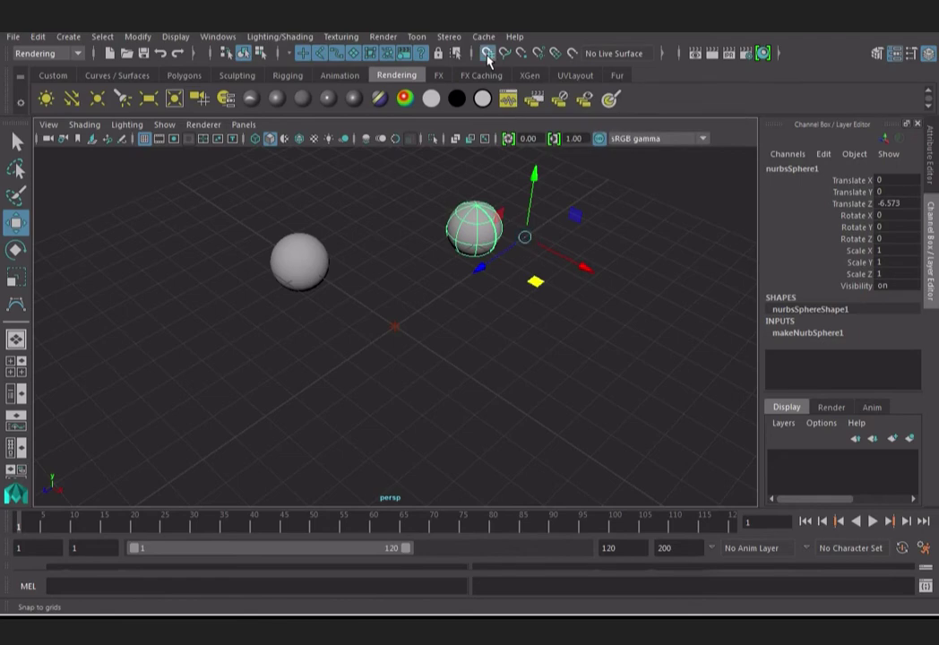
click(323, 255)
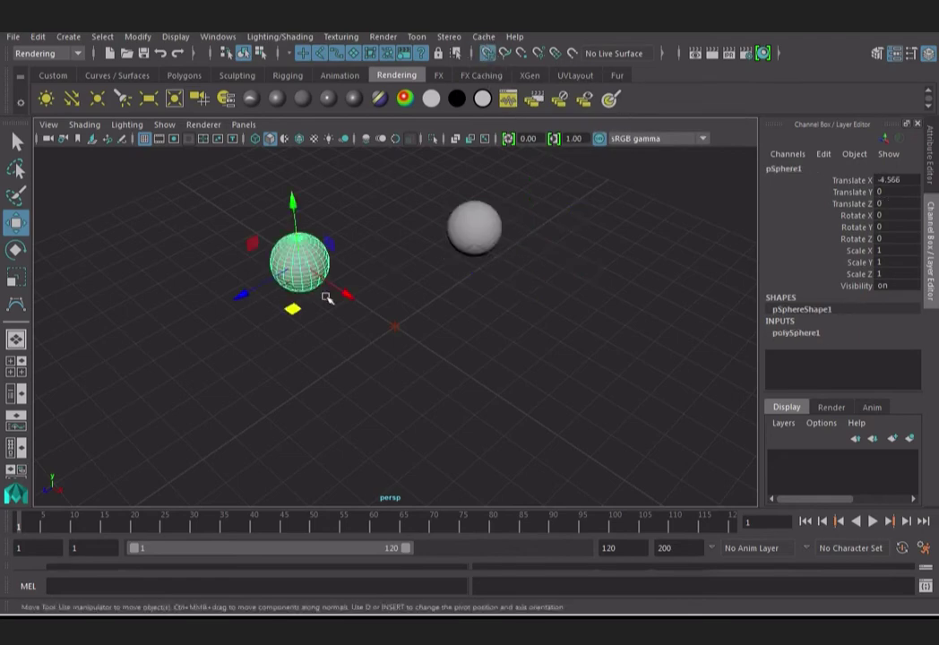
click(491, 235)
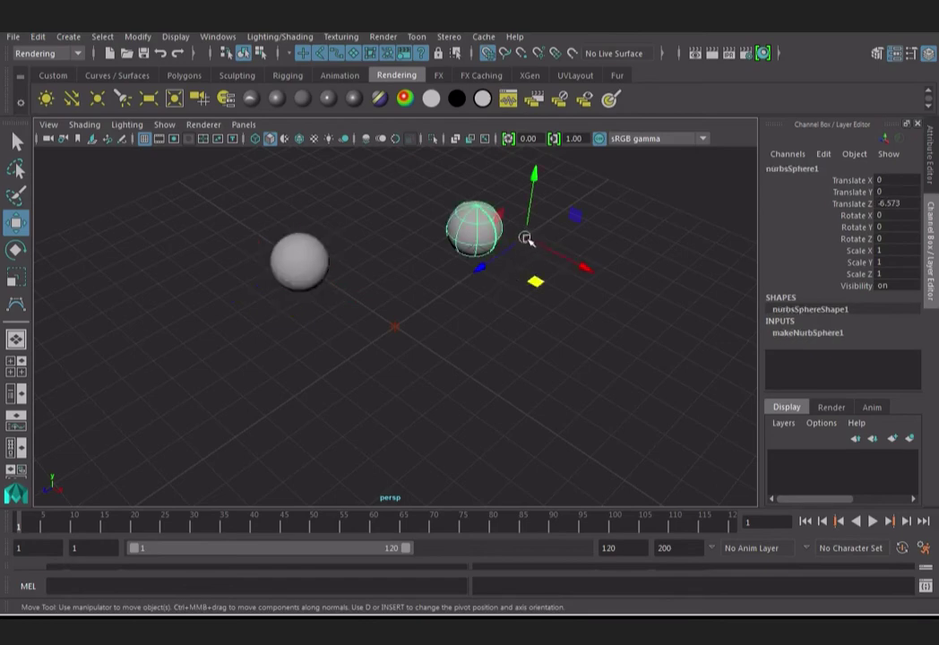
mouse_move(526, 239)
mouse_down()
mouse_move(496, 258)
mouse_move(522, 270)
mouse_move(501, 285)
mouse_move(572, 299)
mouse_move(531, 334)
mouse_move(442, 357)
mouse_move(469, 338)
mouse_move(570, 324)
mouse_move(512, 331)
mouse_up()
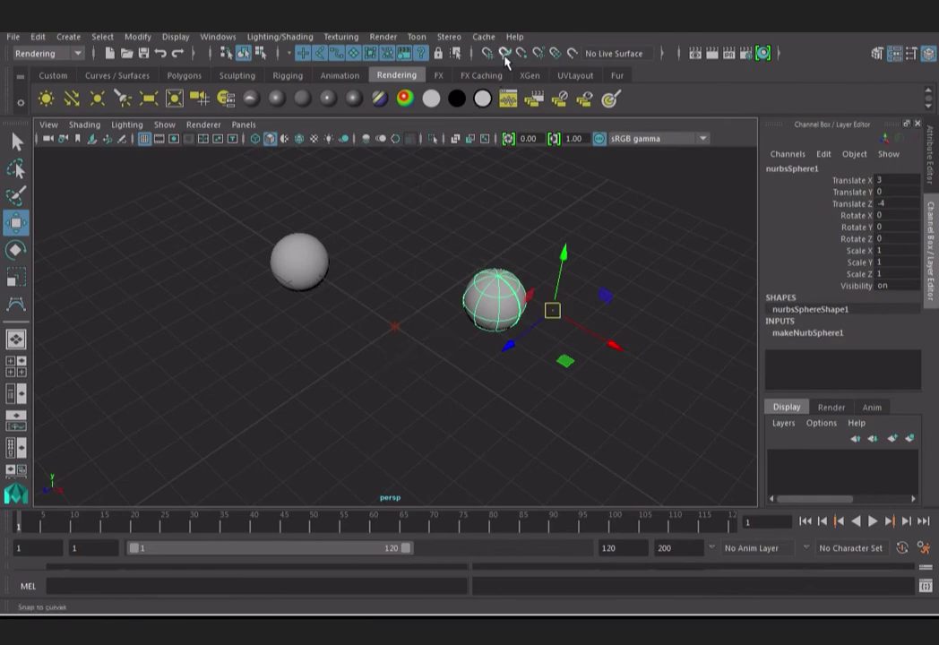
mouse_move(551, 311)
mouse_down()
mouse_move(428, 300)
mouse_move(421, 285)
mouse_move(535, 299)
mouse_move(413, 350)
mouse_move(538, 294)
mouse_move(486, 276)
mouse_move(562, 258)
mouse_move(492, 267)
mouse_up()
scroll(398, 267, up, 2)
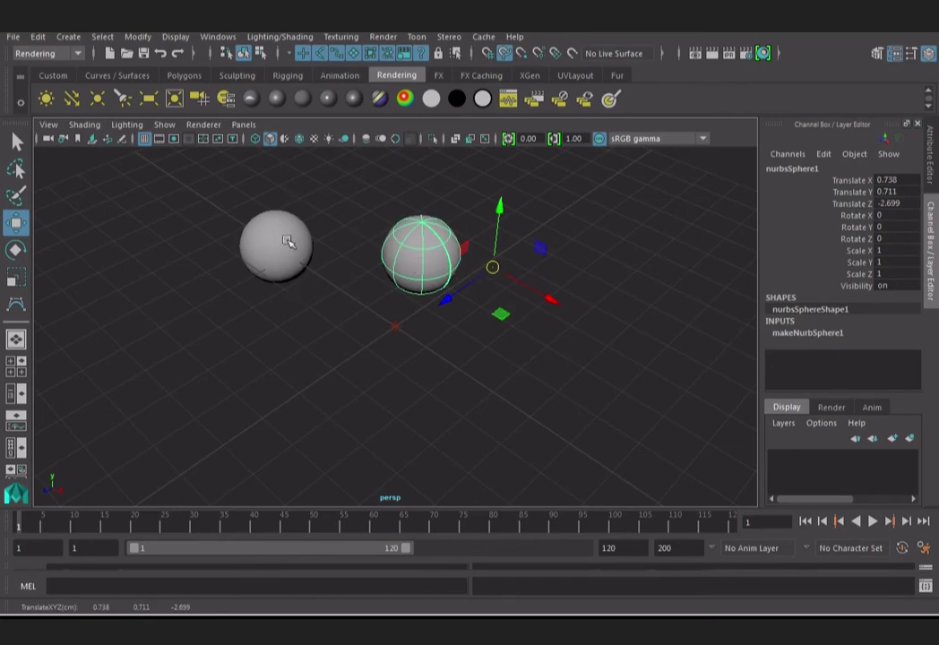
scroll(272, 239, up, 2)
scroll(455, 297, up, 2)
scroll(383, 279, down, 2)
scroll(479, 226, down, 1)
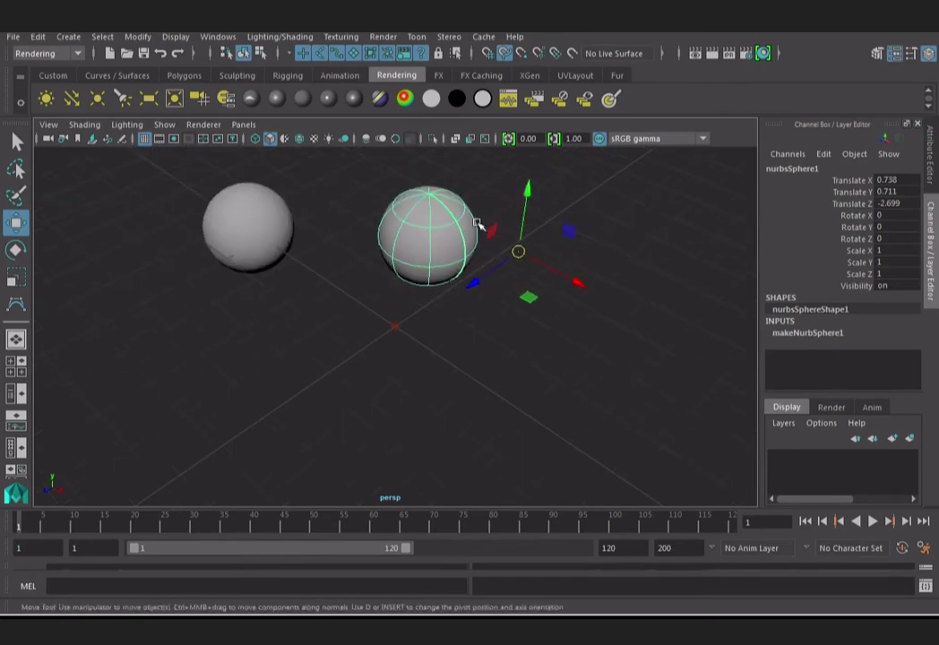
scroll(478, 224, down, 1)
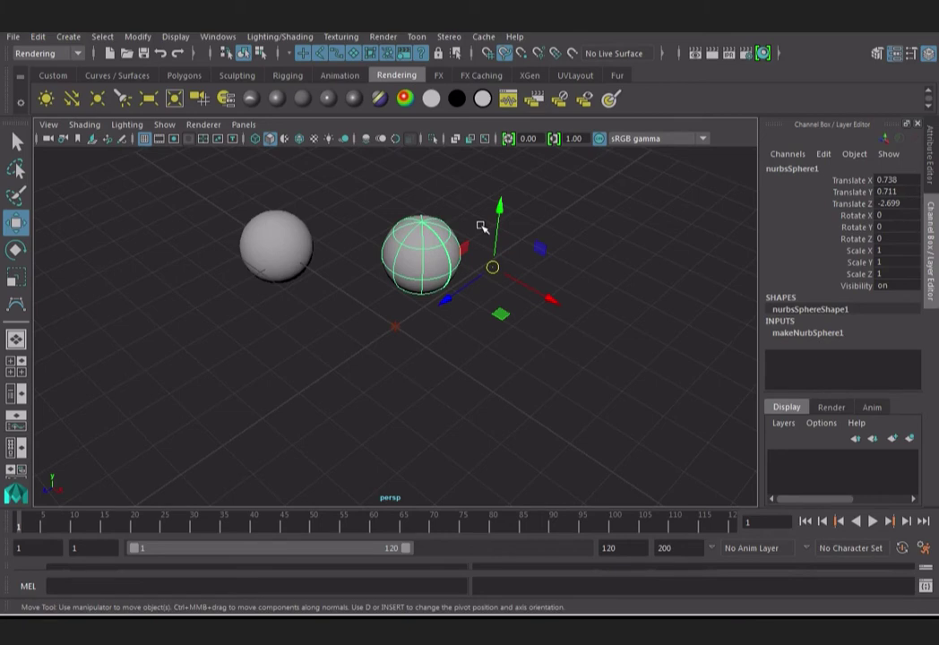
- Point-snap the NURBS sphere onto the polygon sphere, place it up-left, then turn point snapping off
click(522, 53)
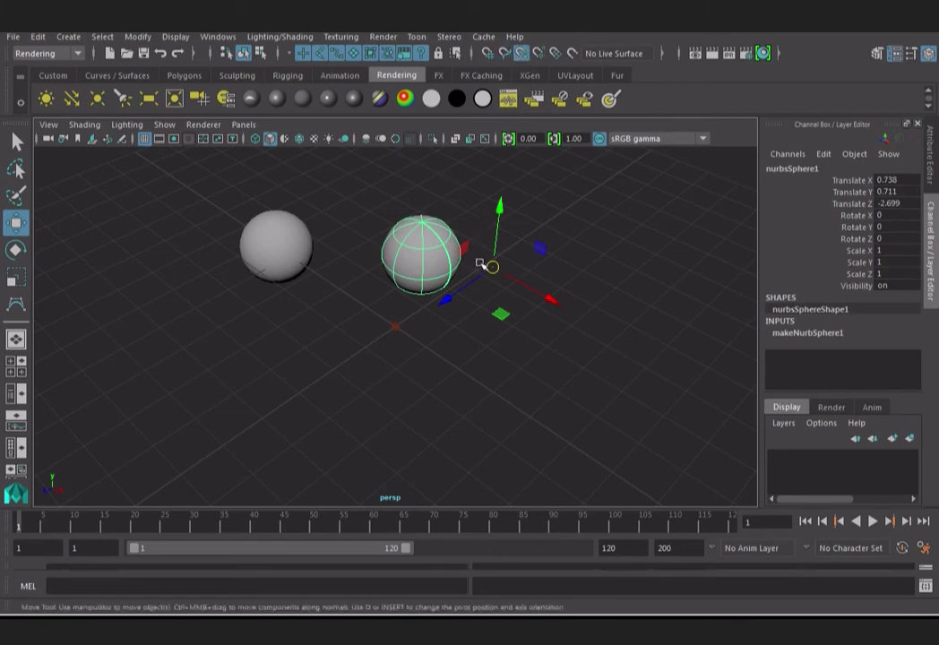
mouse_move(492, 267)
mouse_down()
mouse_move(295, 237)
mouse_move(287, 210)
mouse_move(271, 250)
mouse_up()
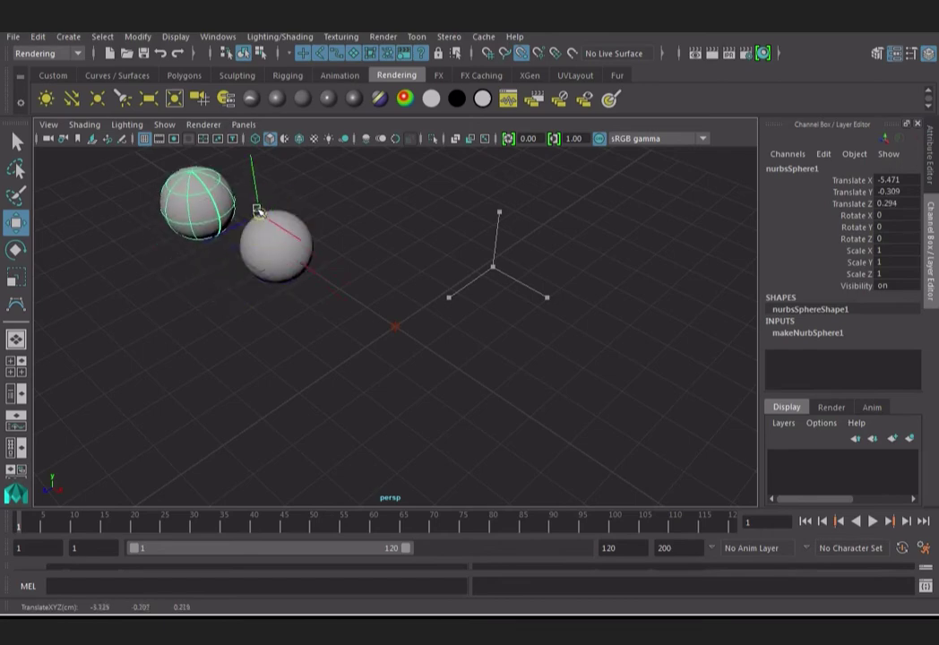
drag(270, 250, 254, 217)
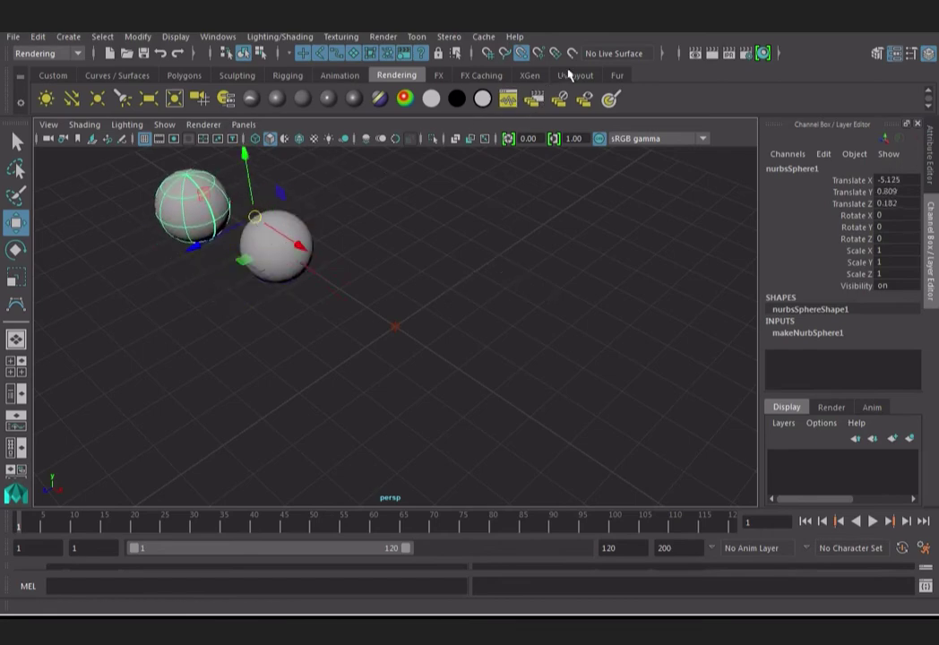
click(519, 55)
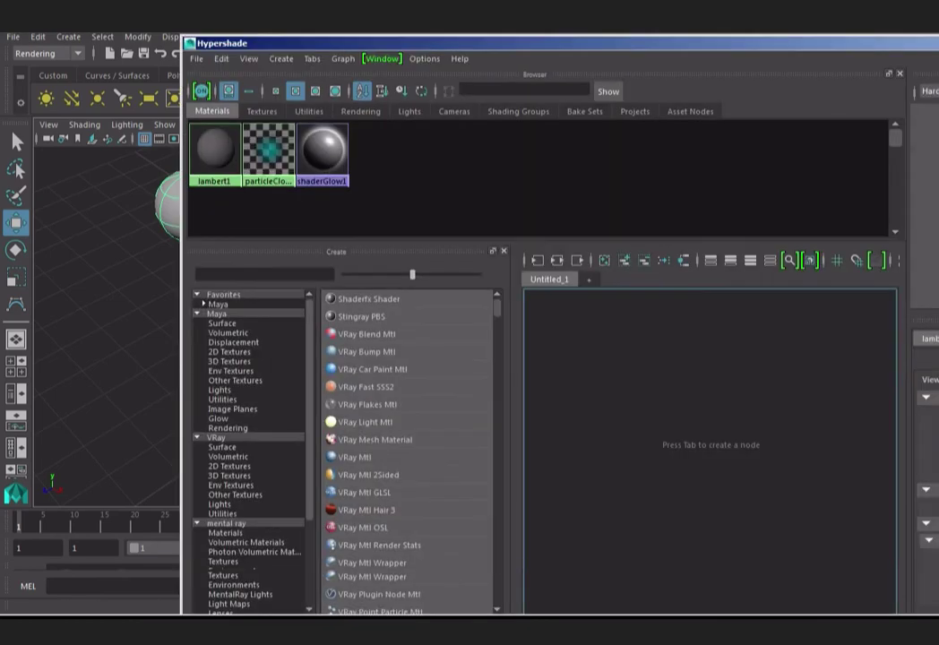
- Shift the Hypershade window left and maximize it to review its Materials tab
drag(359, 43, 248, 50)
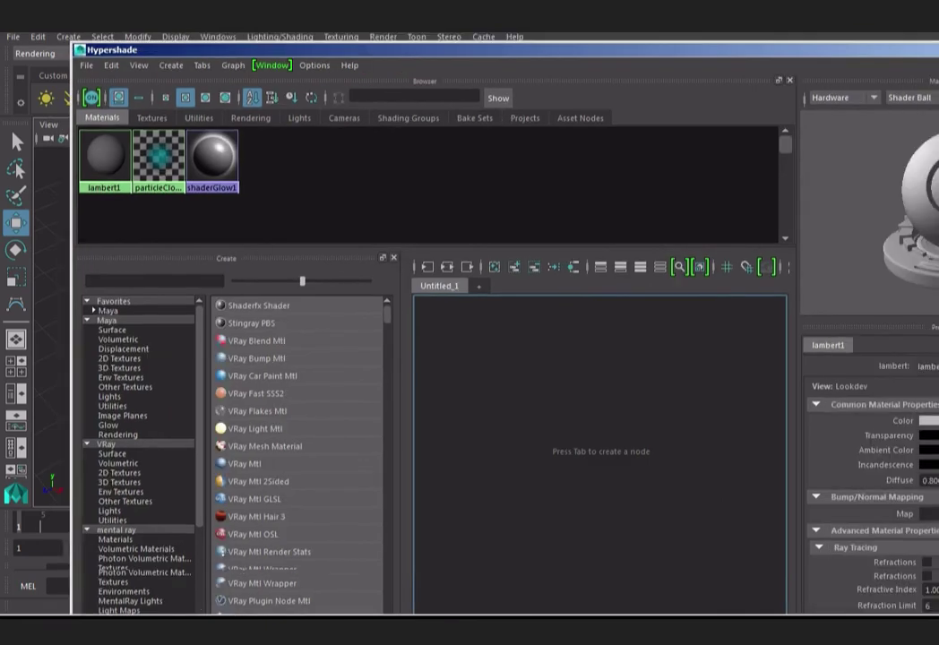
double_click(248, 49)
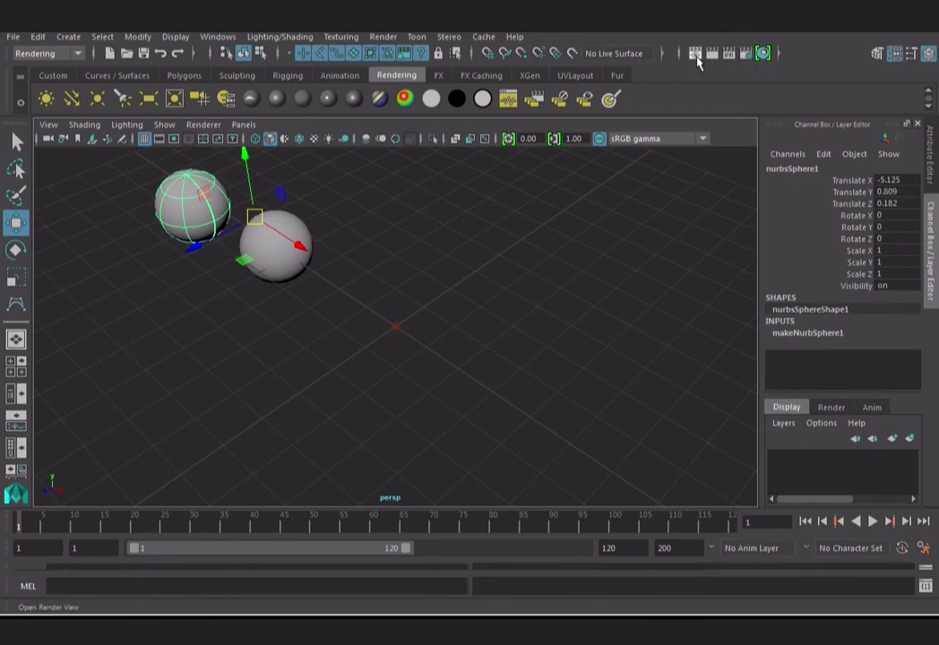
- Render the two spheres in Render View, then run an IPR render with a tuning region around them
click(695, 54)
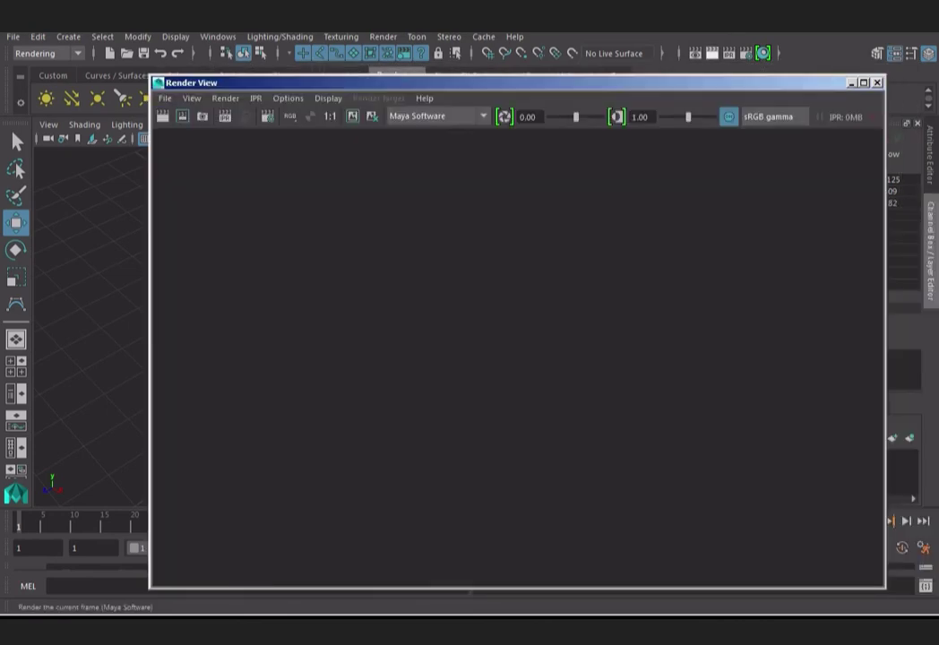
click(712, 54)
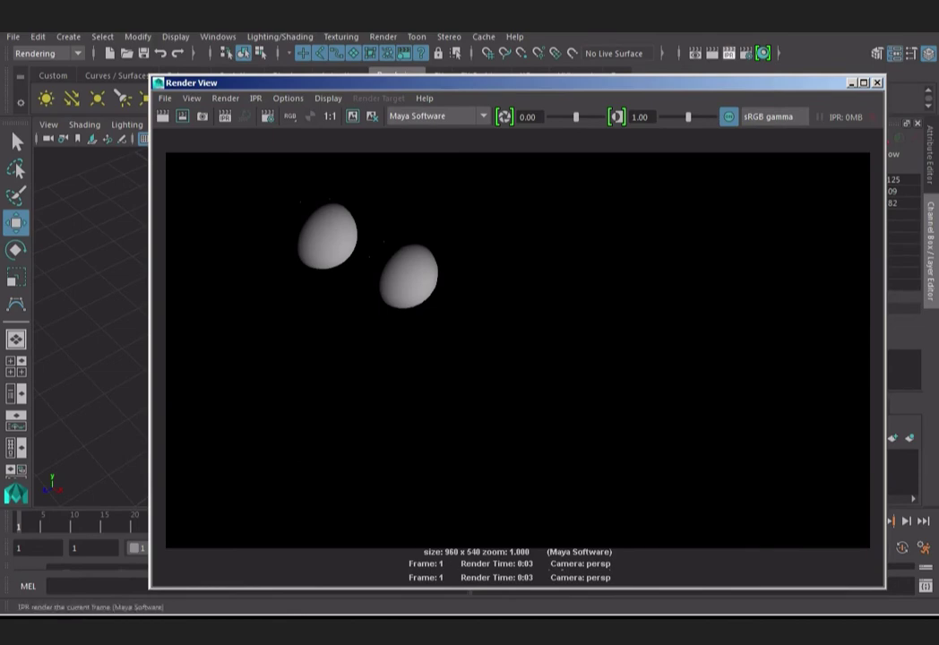
click(712, 54)
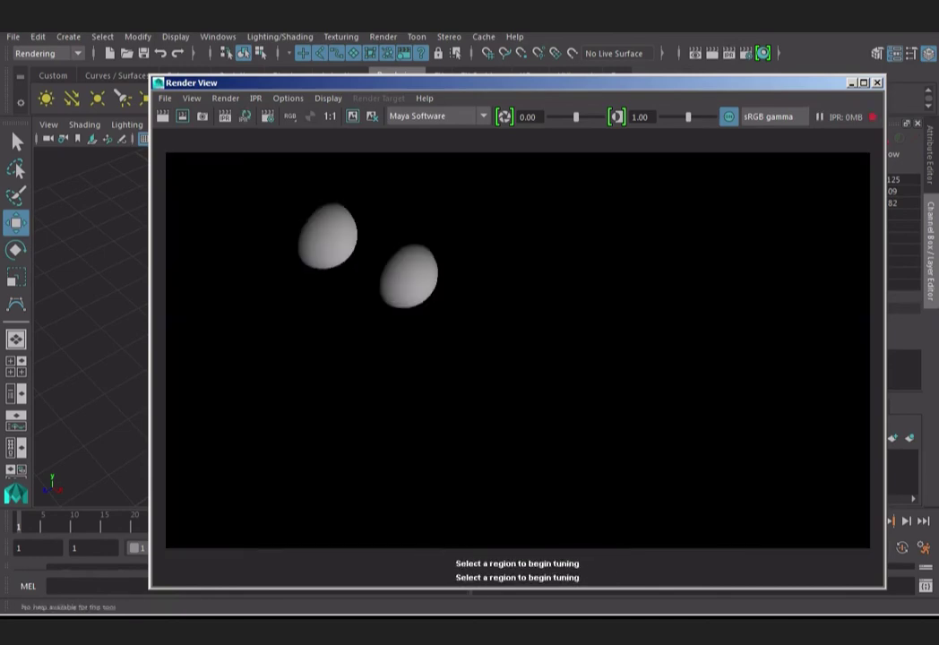
drag(252, 176, 466, 333)
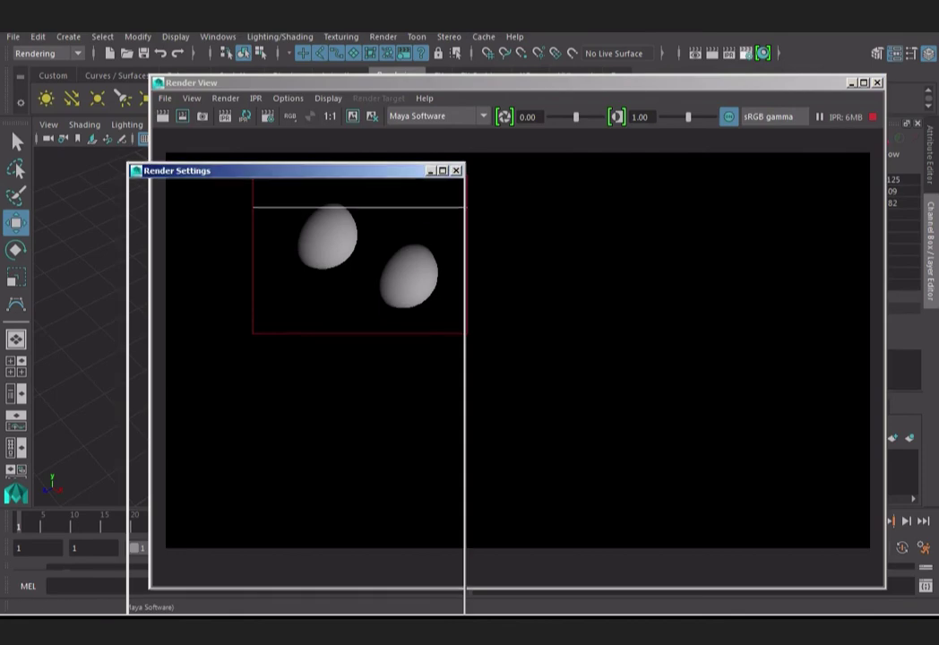
- Confirm Maya Software as the renderer, then close Render Settings and the Render View window
drag(224, 170, 286, 66)
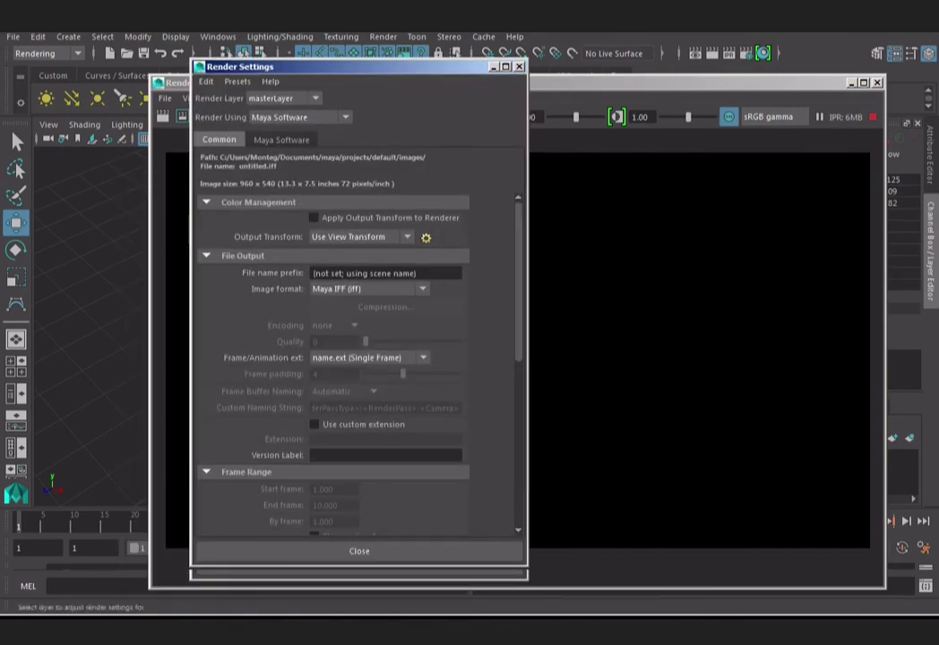
click(282, 98)
click(273, 115)
click(296, 118)
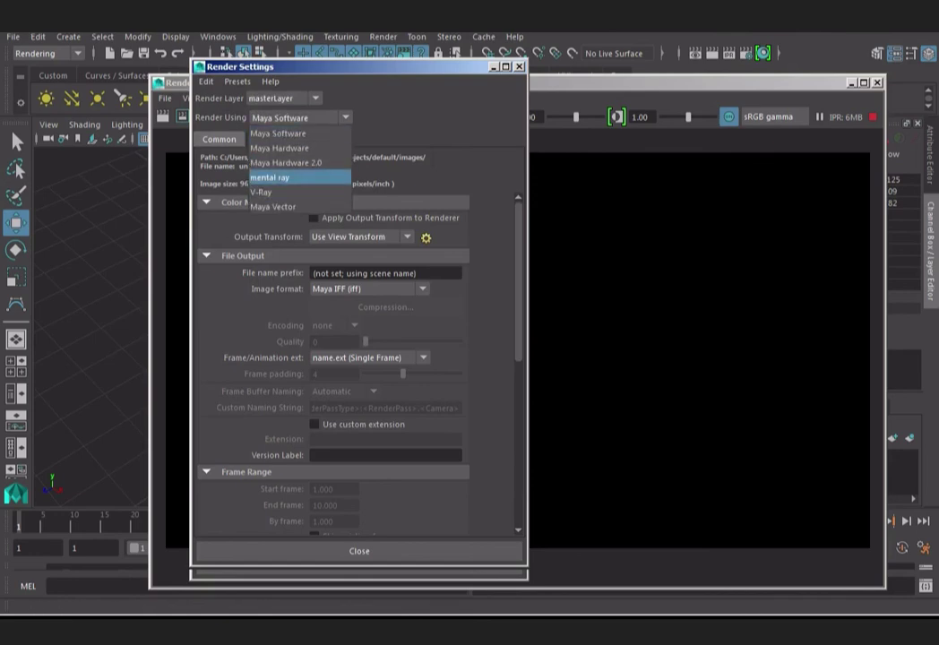
click(278, 132)
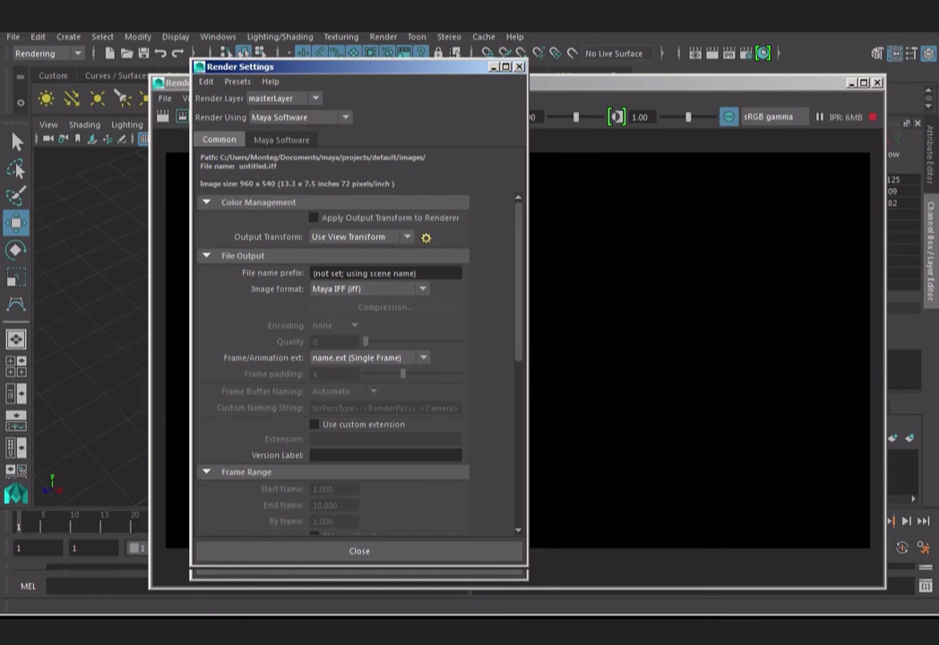
click(746, 94)
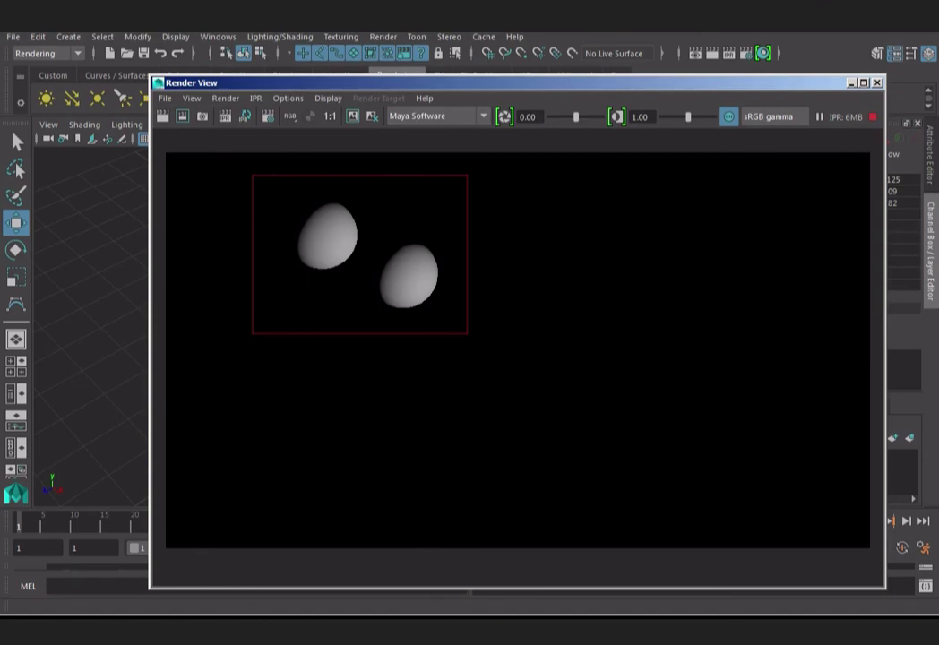
click(877, 82)
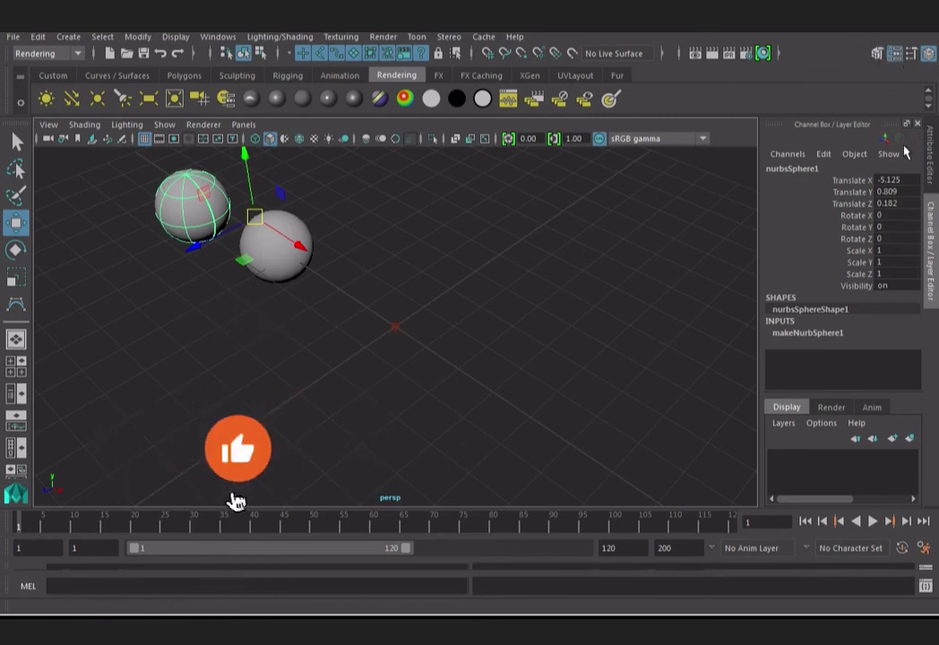
- Browse the Modeling Toolkit panel, then show nurbsSphereShape1's attributes in the Attribute Editor
click(877, 55)
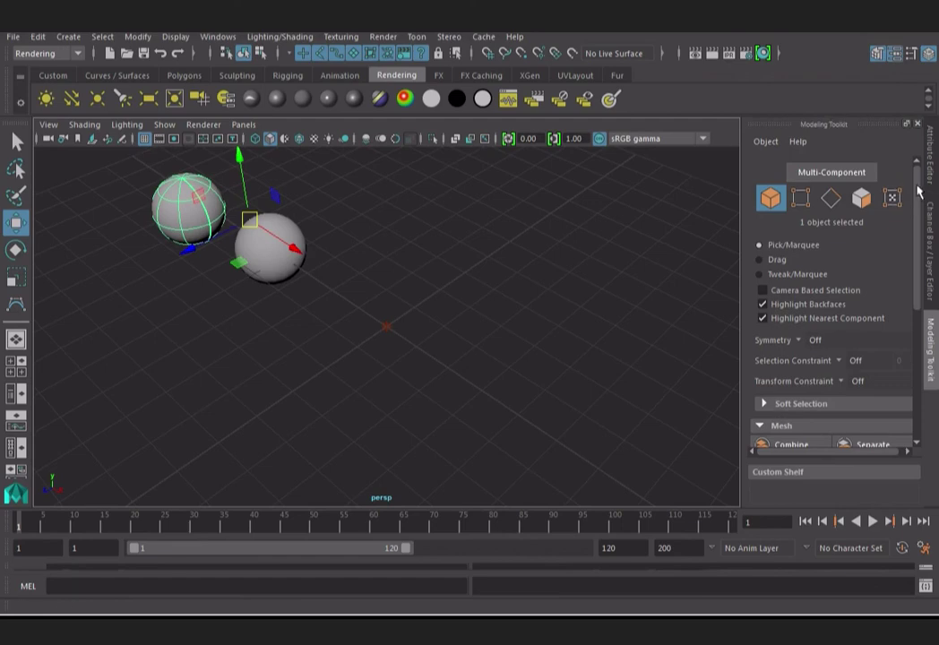
mouse_move(916, 215)
mouse_down()
mouse_move(915, 312)
mouse_move(927, 184)
mouse_up()
click(894, 54)
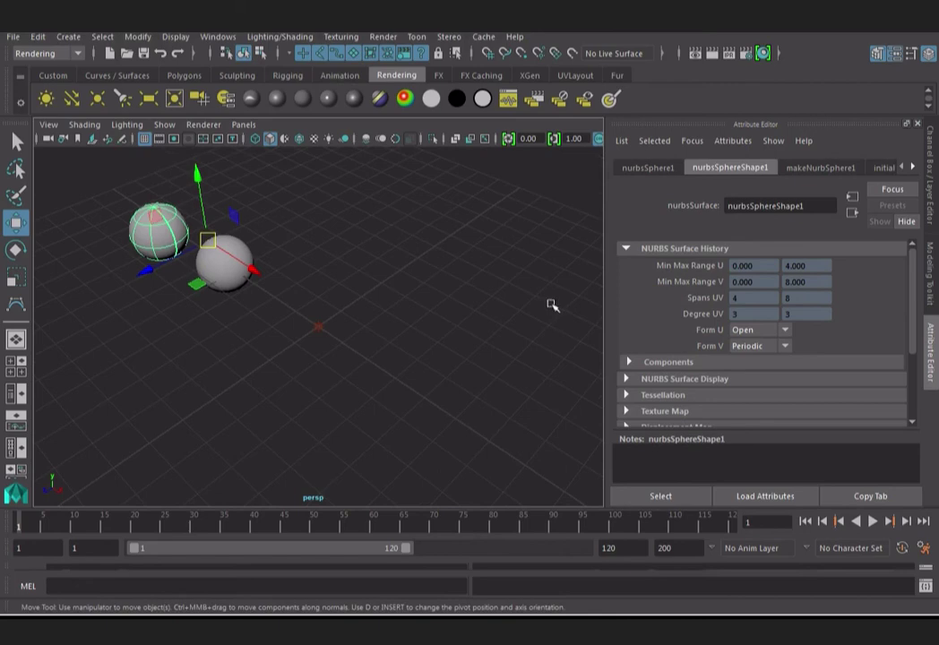
- Briefly view the move tool's settings, then restore the Channel Box and enlarge the Layer Editor
click(910, 54)
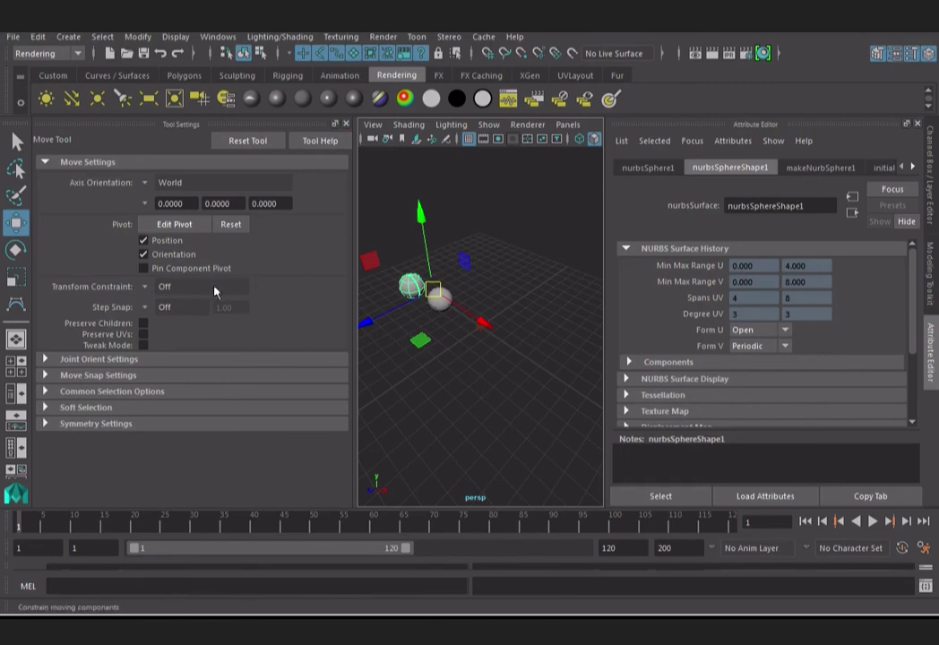
click(345, 124)
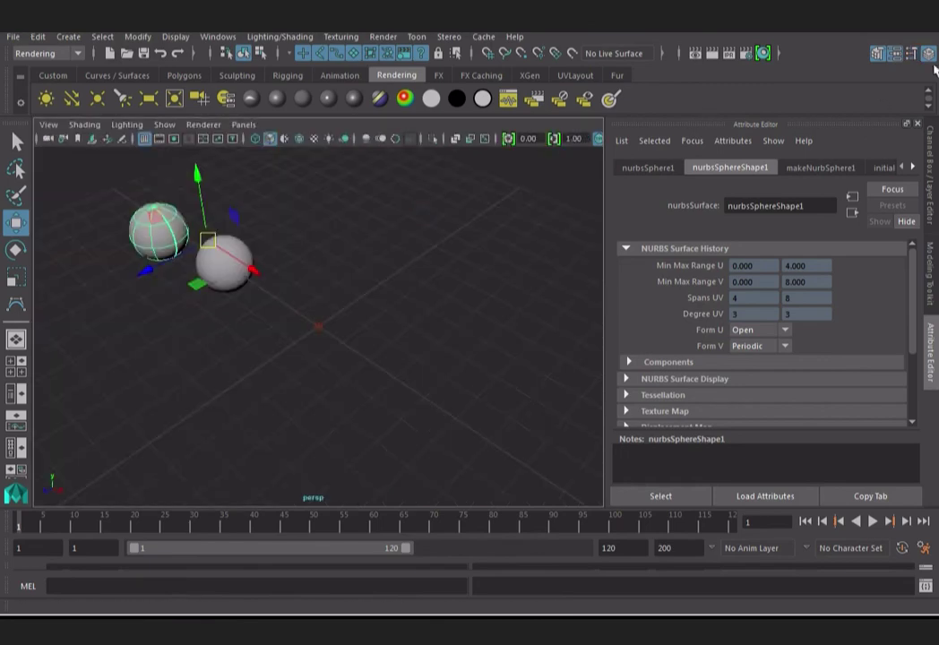
click(929, 55)
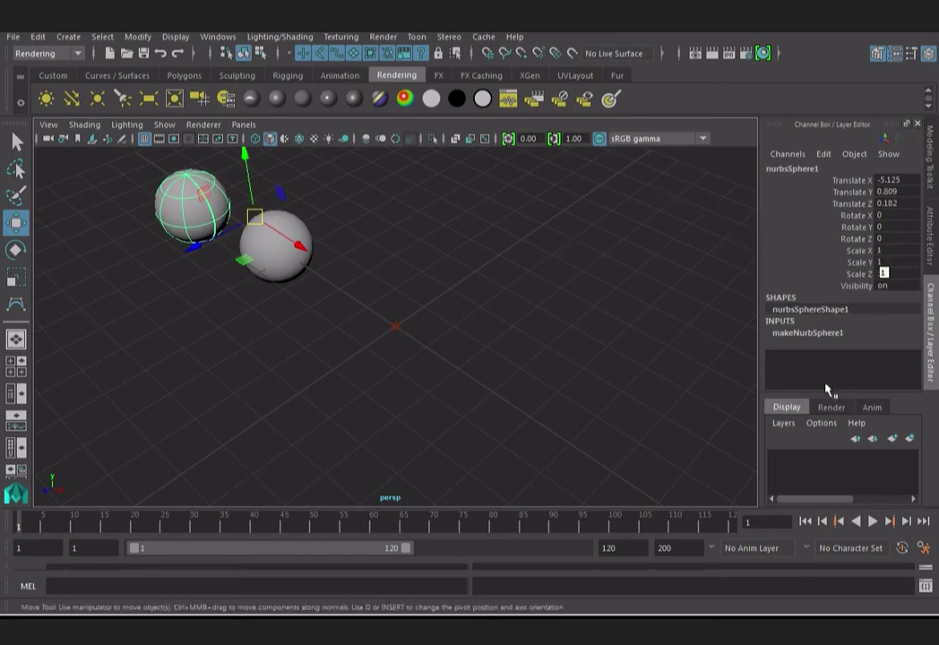
drag(828, 394, 830, 359)
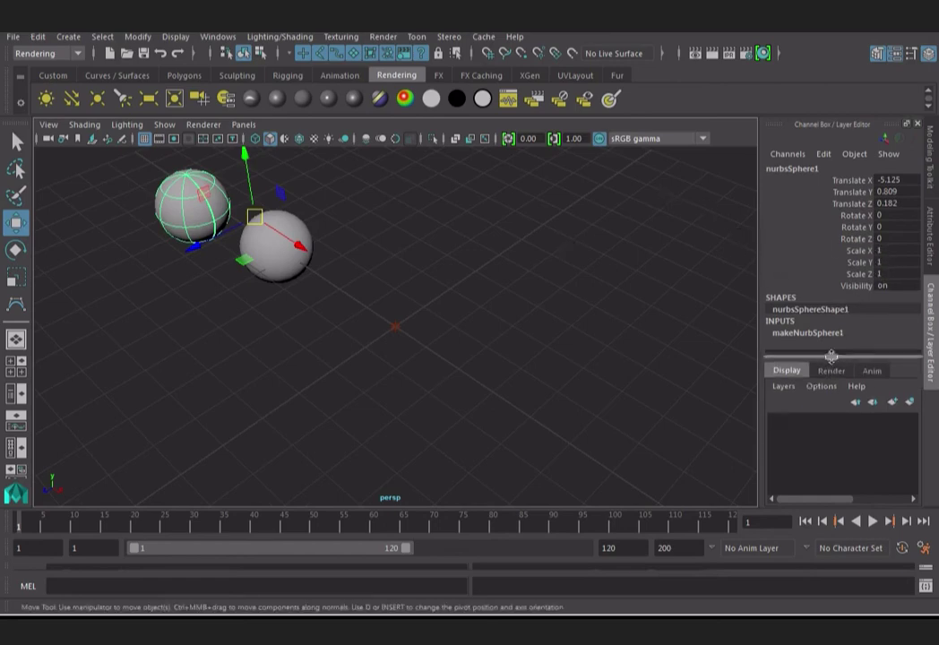